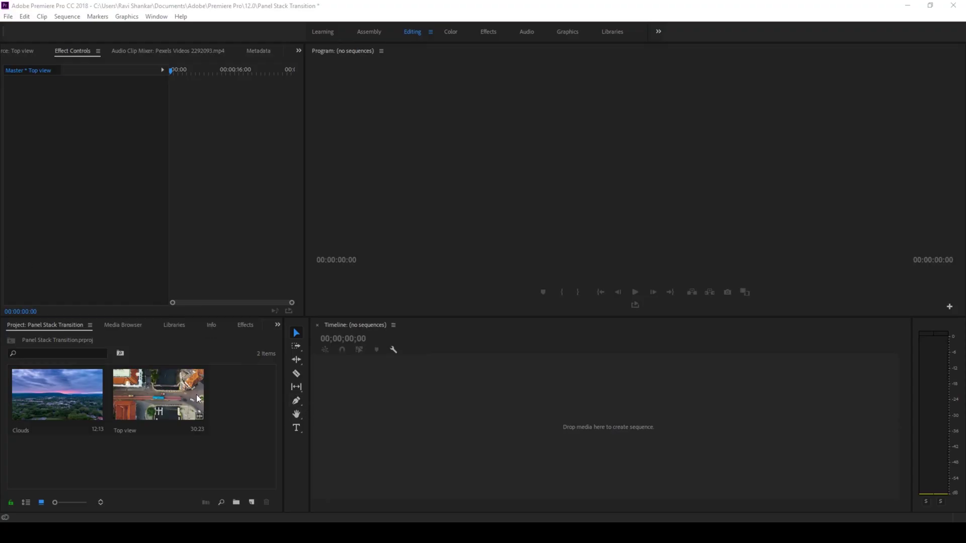
Create a sequence from Clouds and Top view, then raise Top view to V2 overlapping Clouds' end
click(65, 409)
shift+click(133, 412)
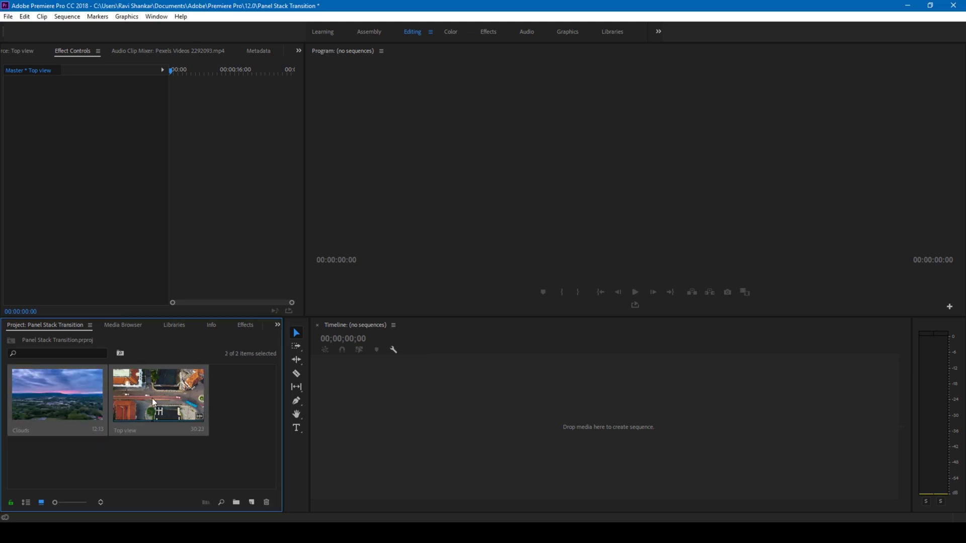
drag(151, 398, 407, 413)
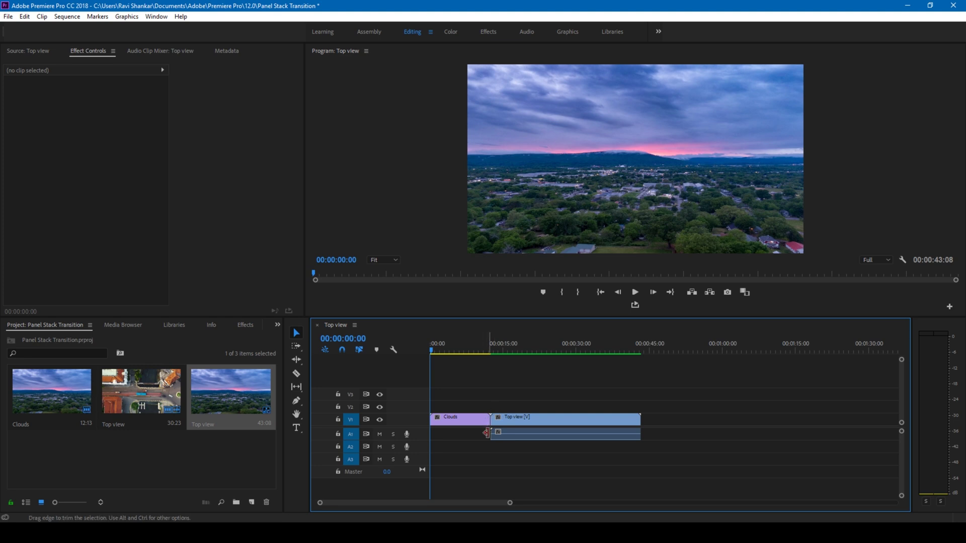
click(503, 419)
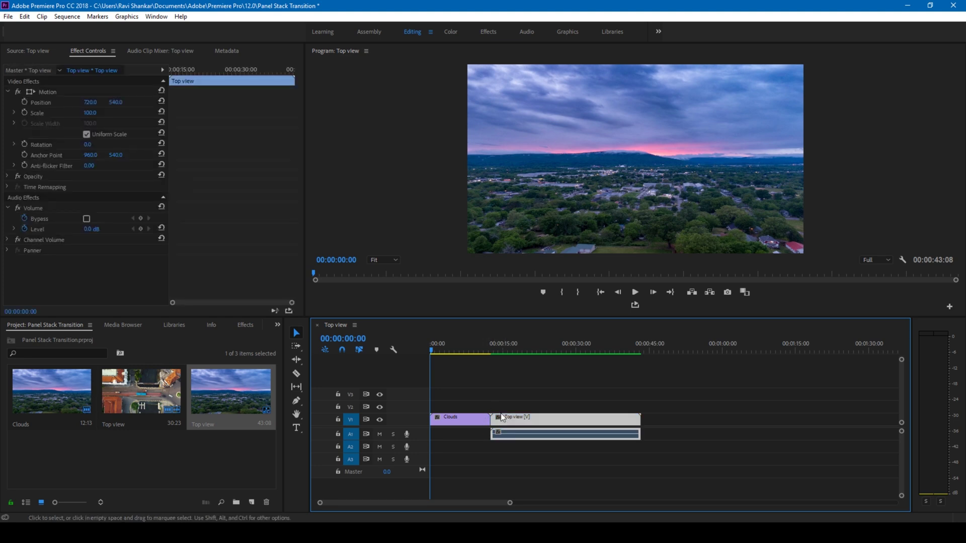
mouse_move(504, 422)
mouse_down()
mouse_move(504, 407)
mouse_move(496, 412)
mouse_up()
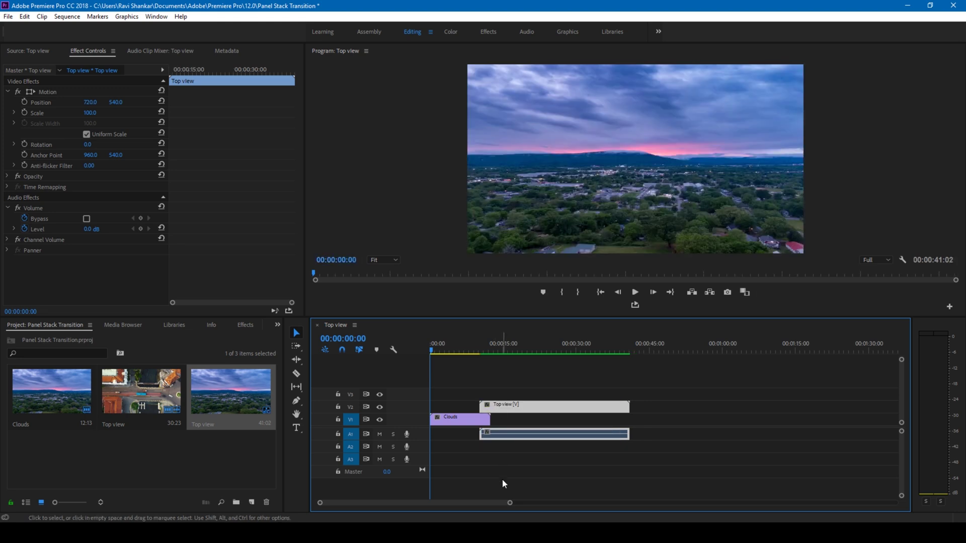
Razor the V2 Top view clip at 00:00:12:13, where Clouds ends, then return to Selection
scroll(508, 497, up, 6)
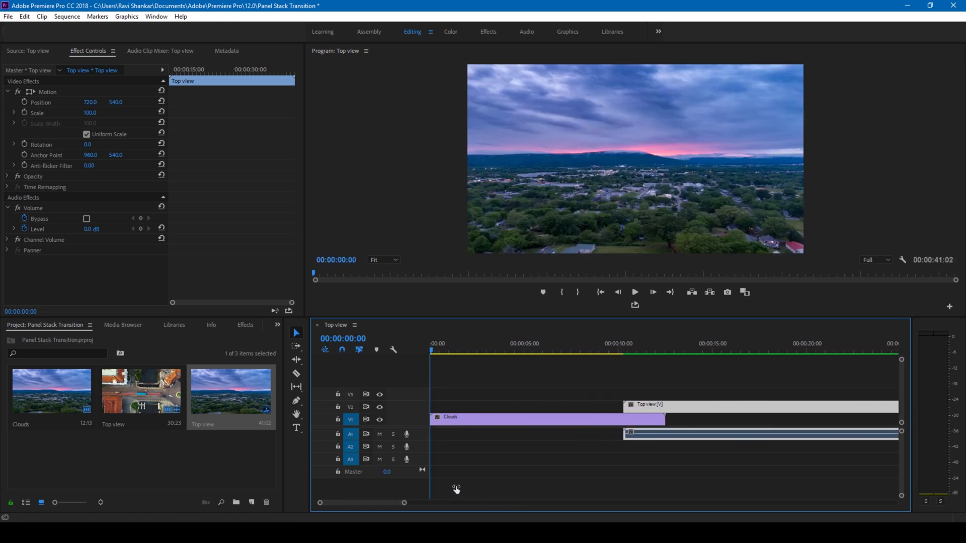
drag(629, 350, 679, 363)
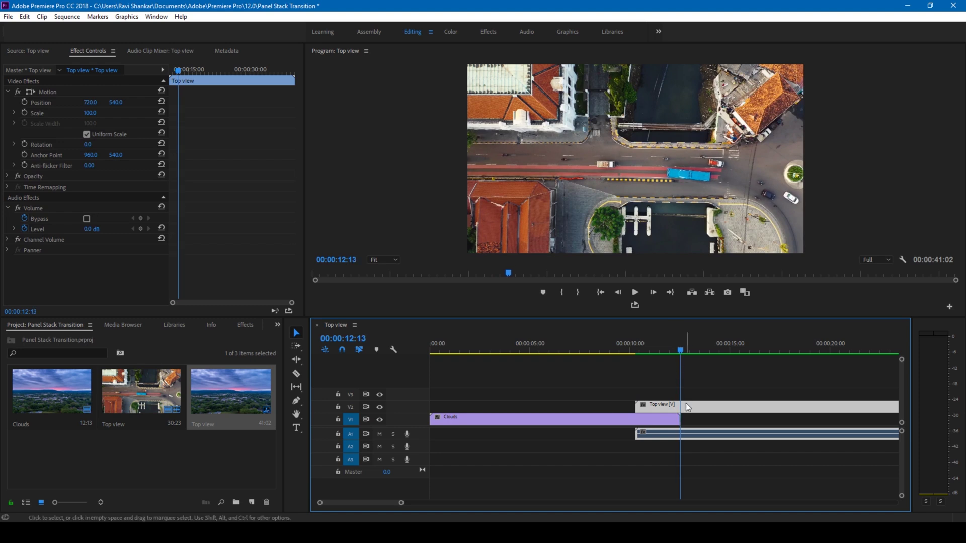
click(296, 373)
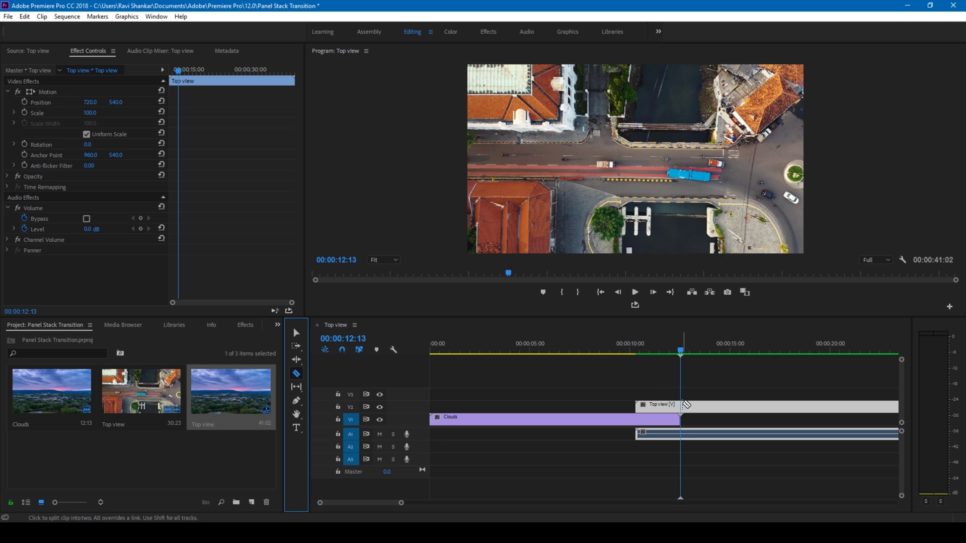
click(681, 405)
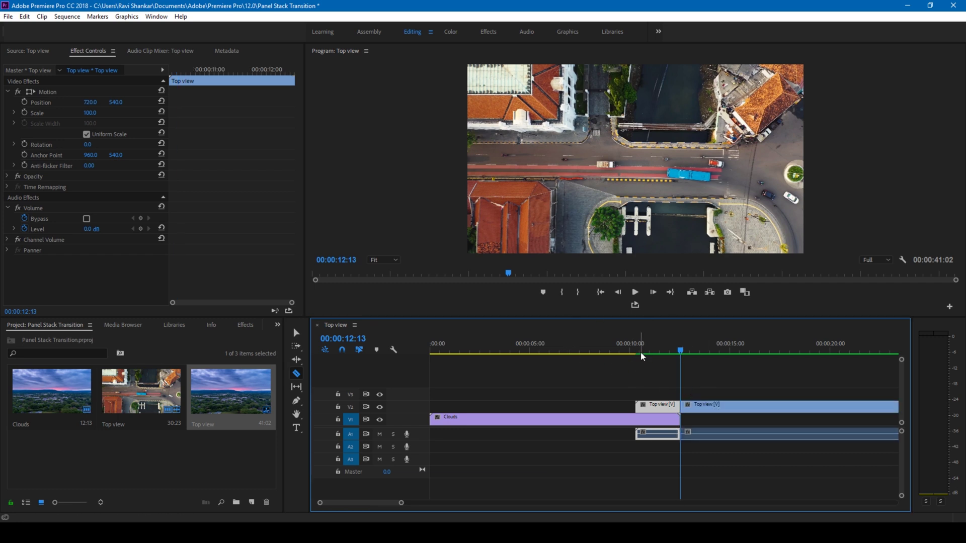
click(296, 333)
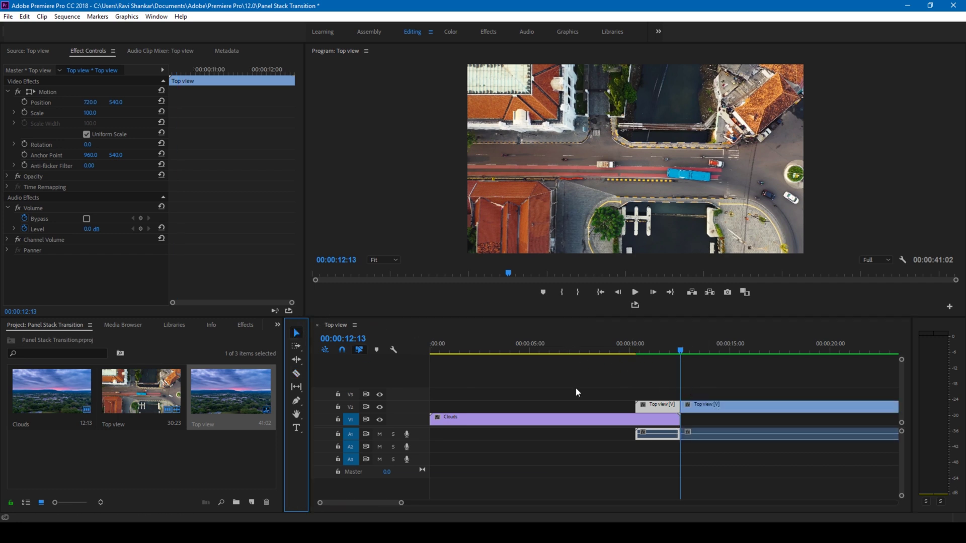
click(668, 410)
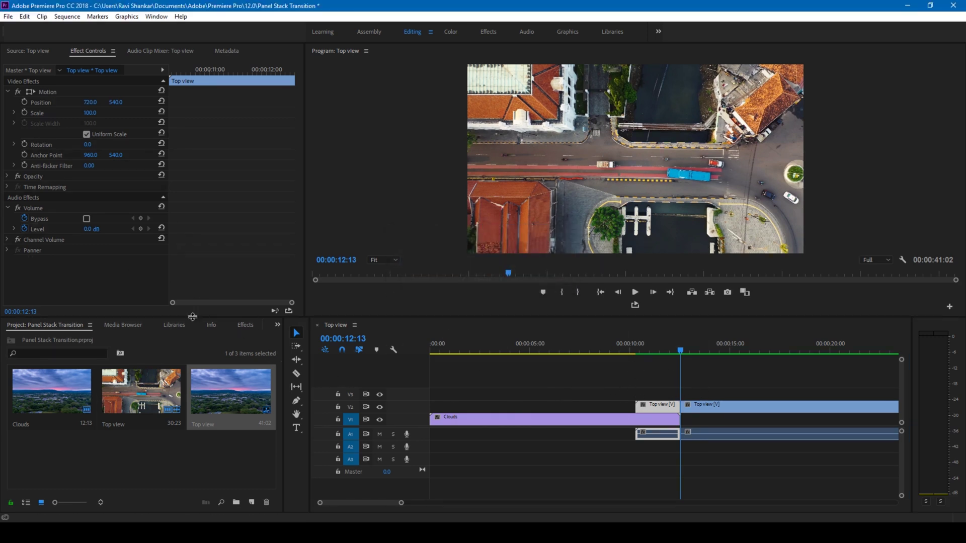
Search 'Transform' and apply Distort > Transform to the first Top view piece on V2
click(240, 326)
click(64, 338)
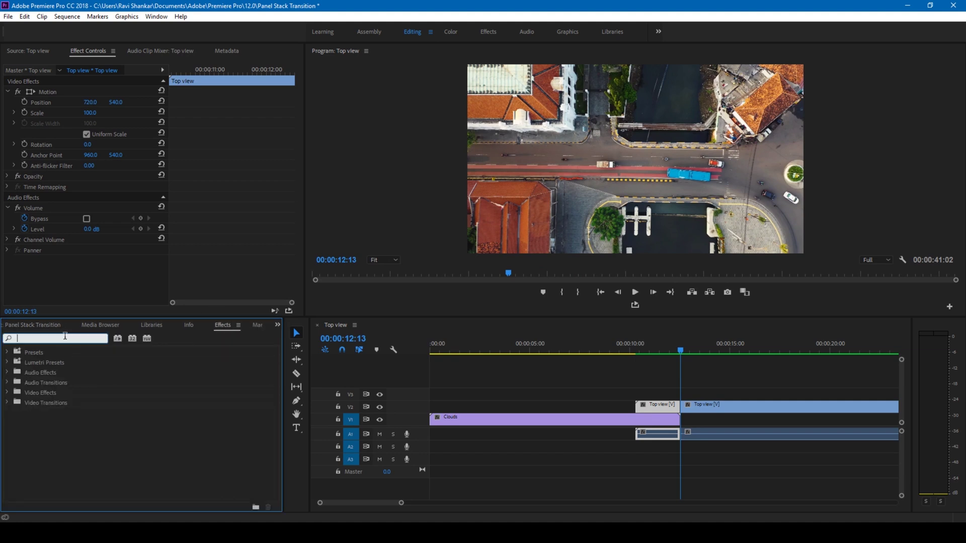
text(Transform)
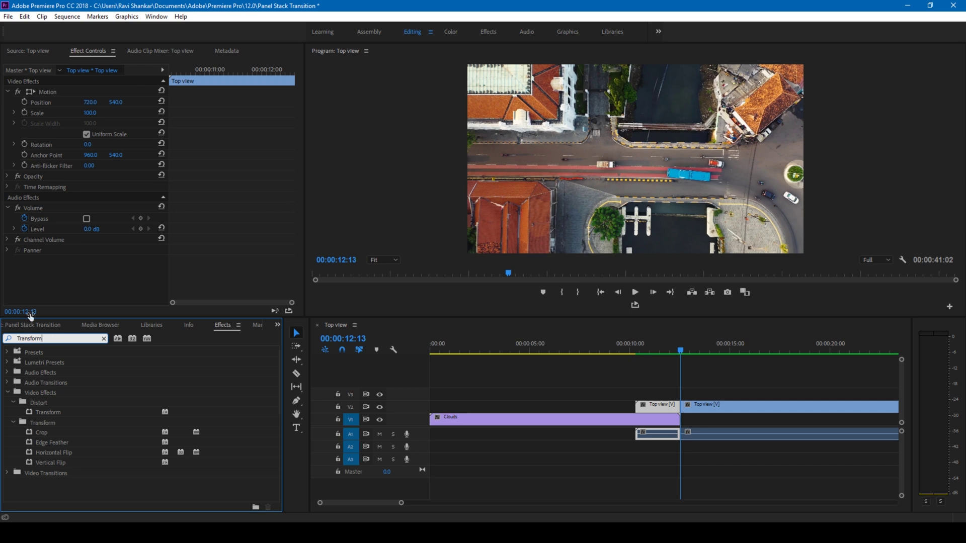
click(51, 412)
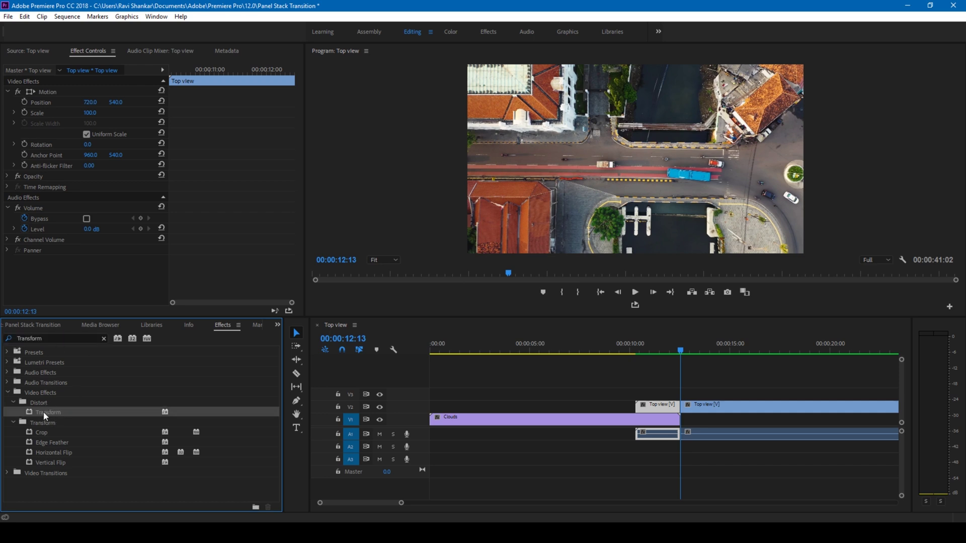
drag(45, 415, 654, 408)
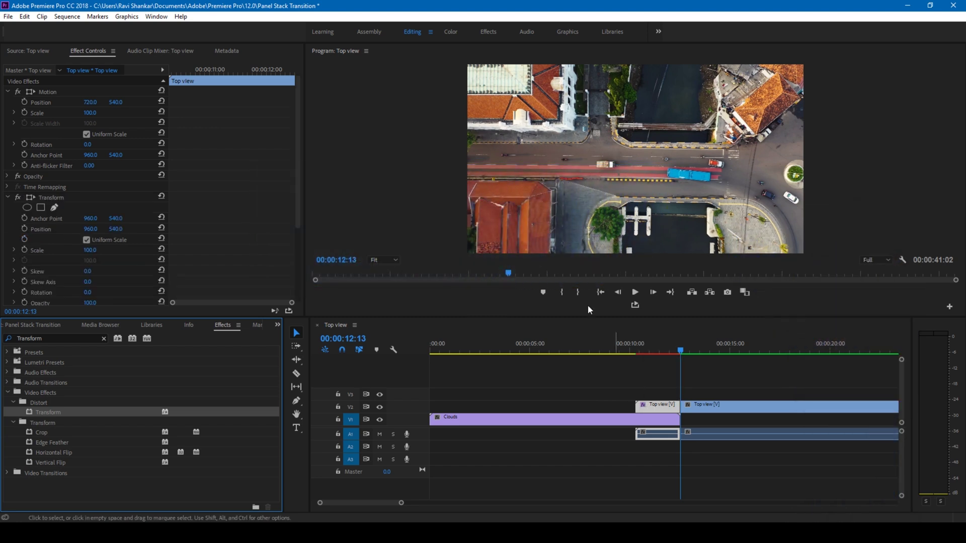
drag(300, 135, 302, 186)
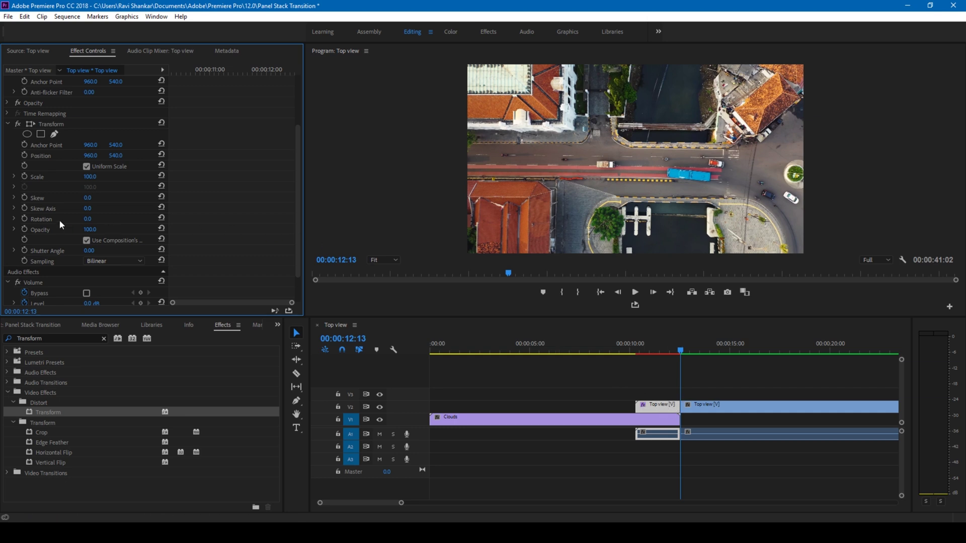
Keyframe Transform Position at 12:13, then set Position X to -902 at 10:07
click(24, 156)
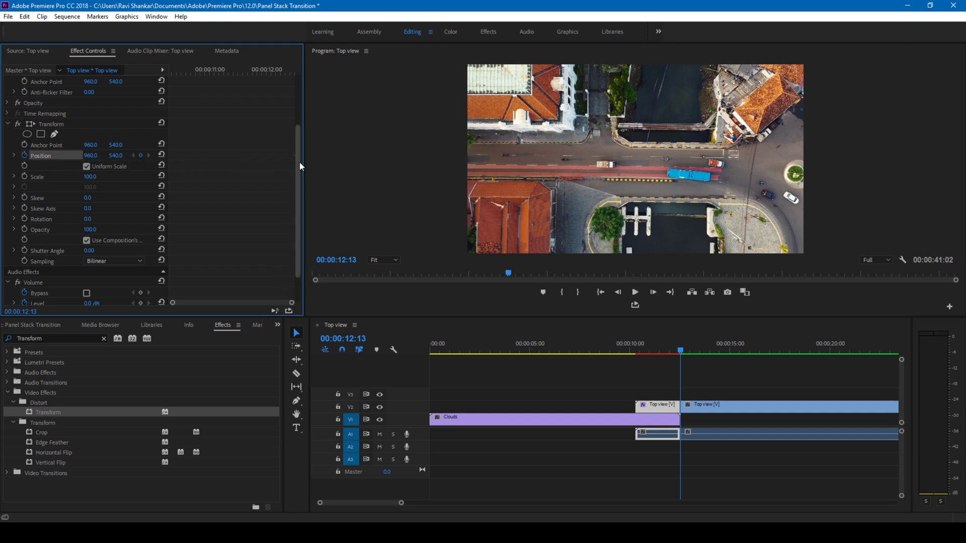
drag(304, 163, 311, 161)
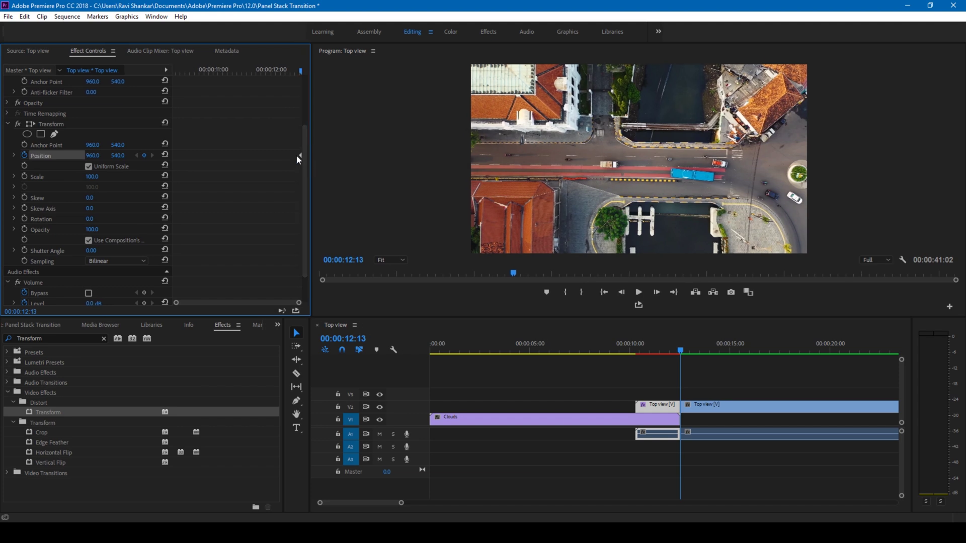
click(637, 351)
click(637, 352)
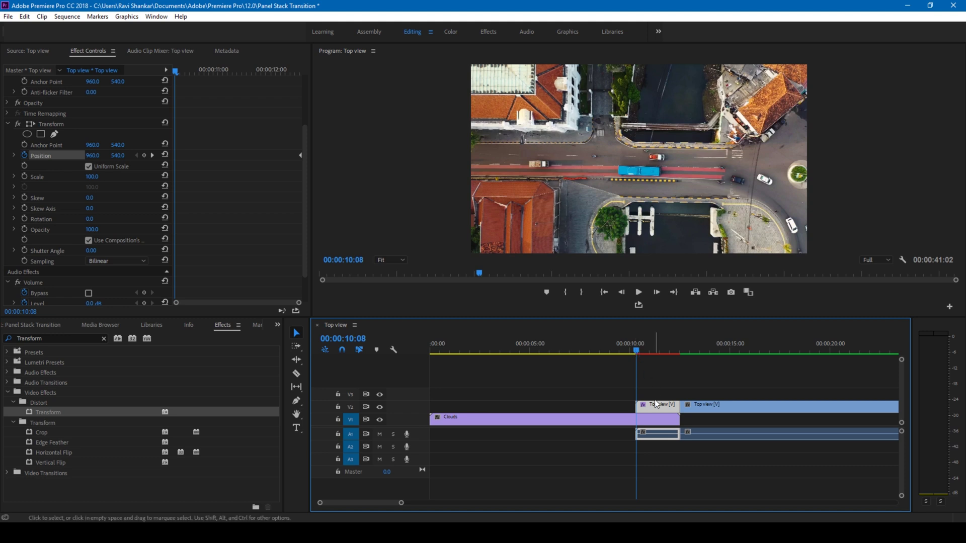
key(Left)
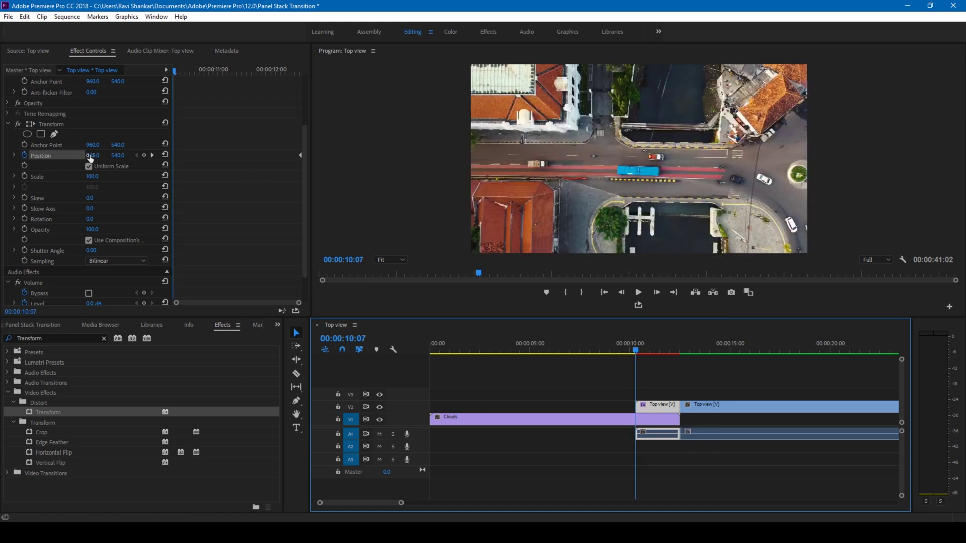
drag(90, 158, 52, 159)
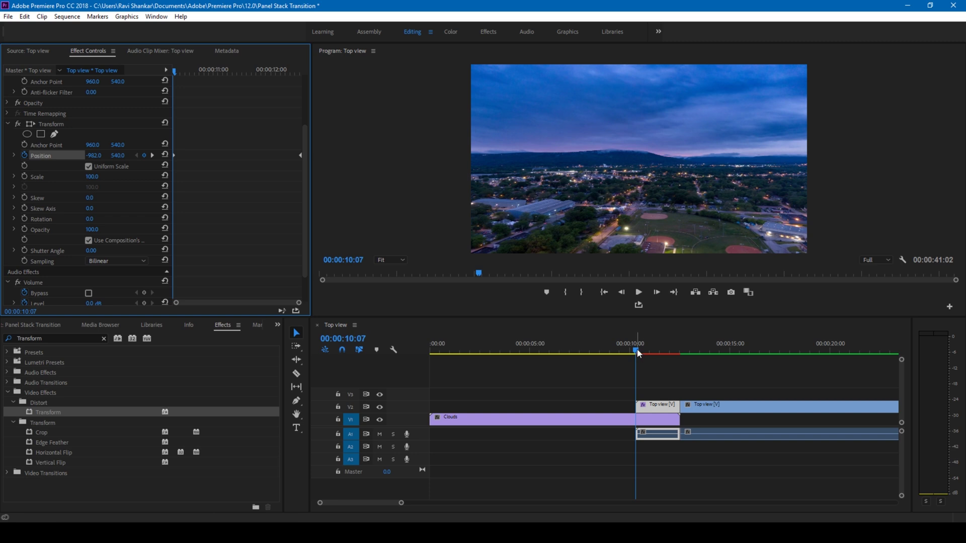
Play and scrub the Top view slide-in to check the animation
key(space)
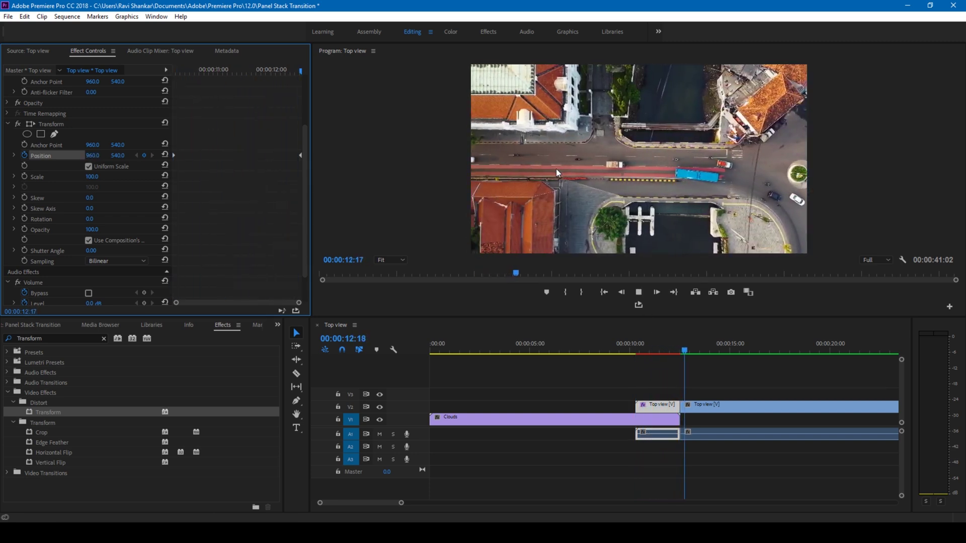
click(645, 350)
mouse_move(647, 352)
mouse_down()
mouse_move(668, 352)
mouse_move(632, 355)
mouse_up()
key(space)
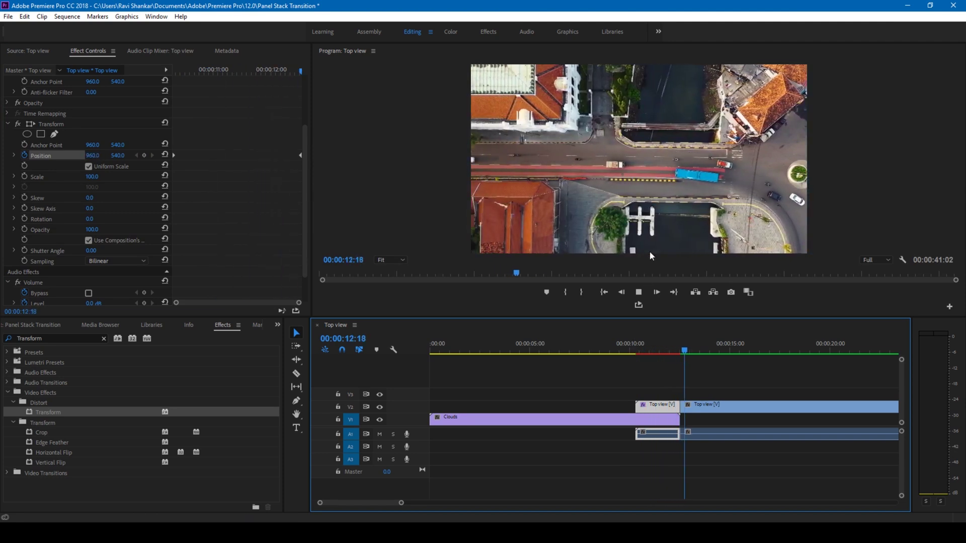
click(639, 352)
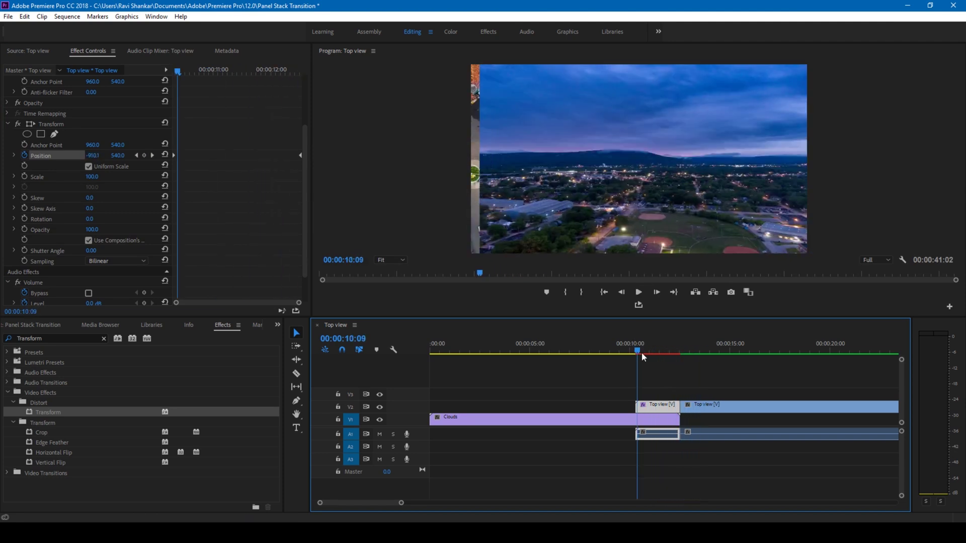
right_click(300, 155)
click(290, 154)
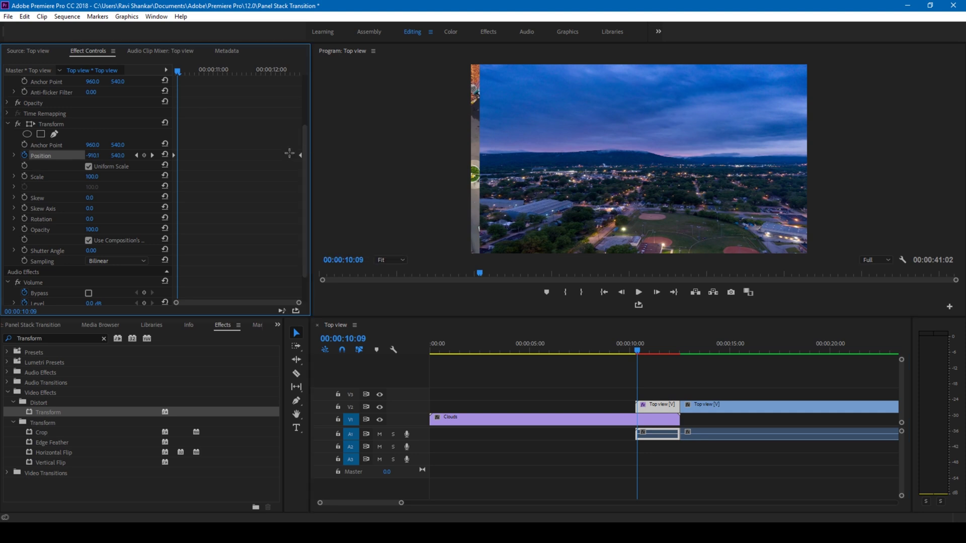
right_click(300, 154)
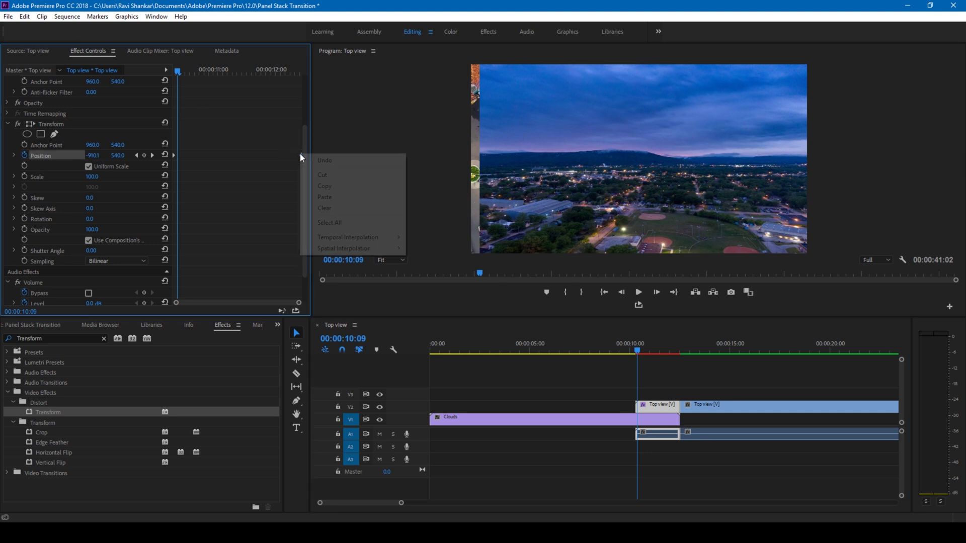
mouse_move(337, 240)
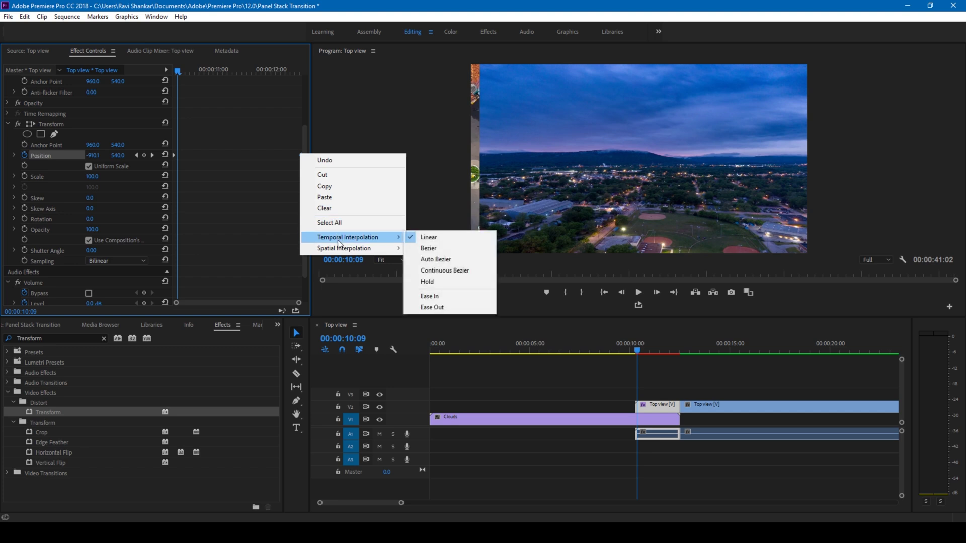
click(430, 297)
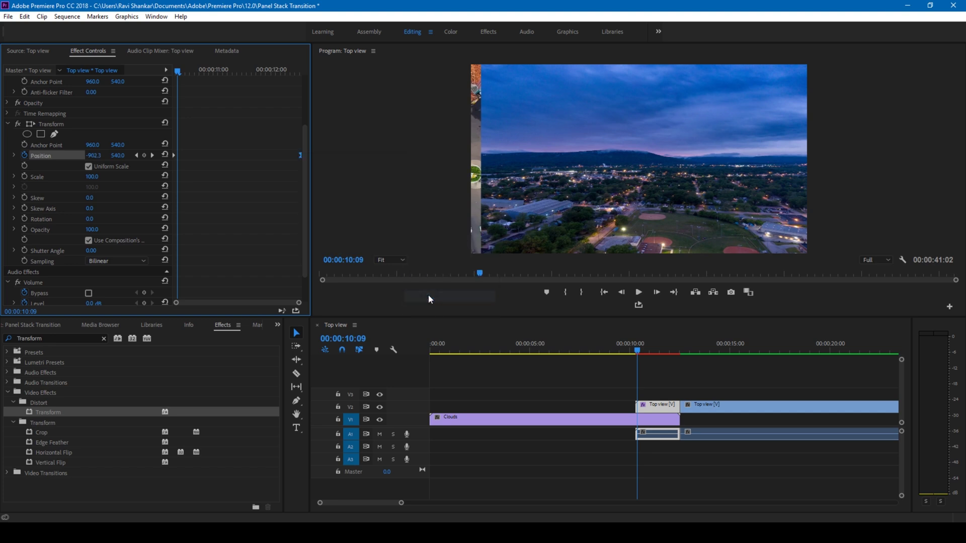
click(636, 354)
key(space)
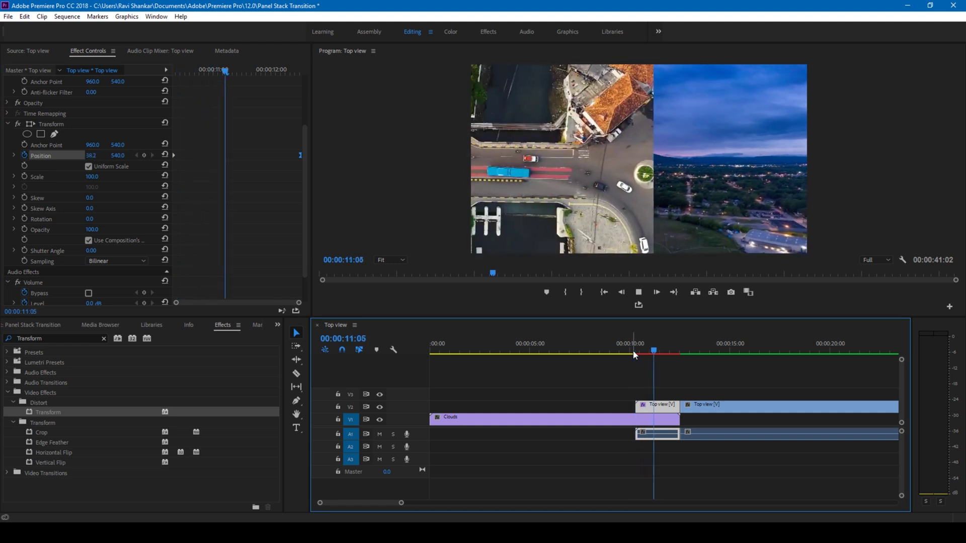
click(633, 351)
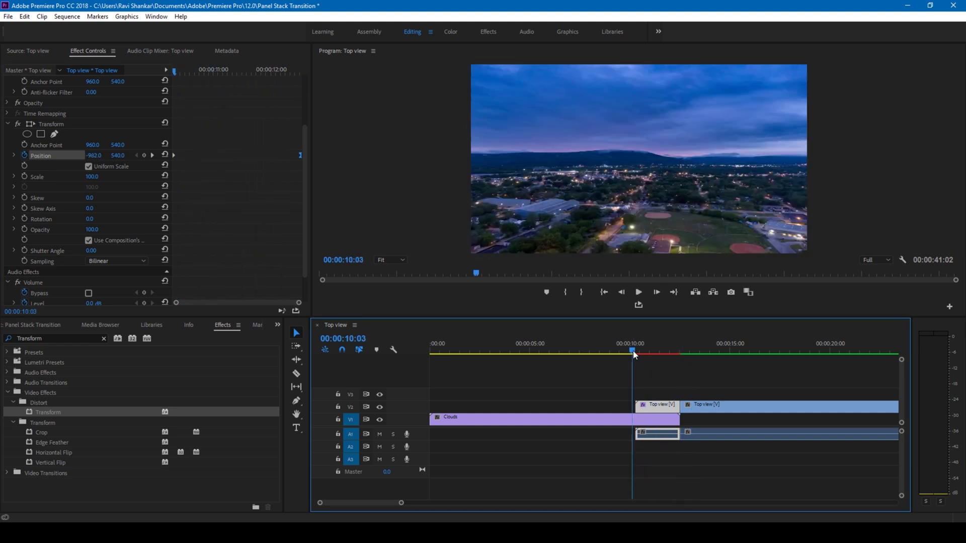
key(space)
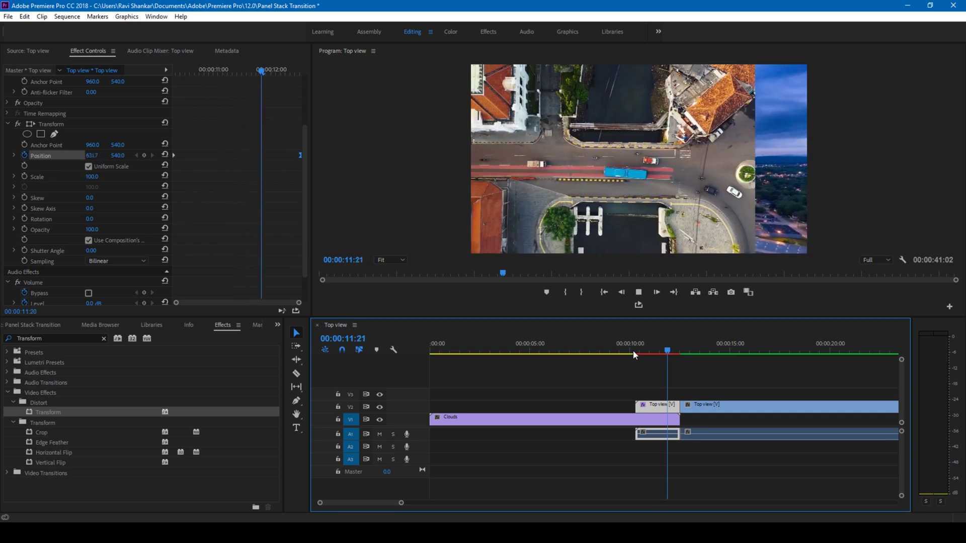
click(633, 351)
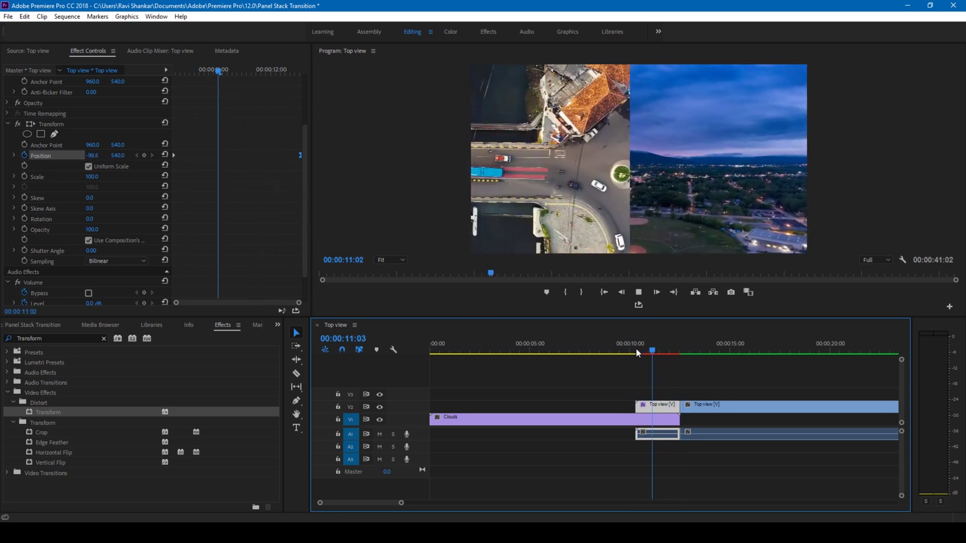
click(636, 350)
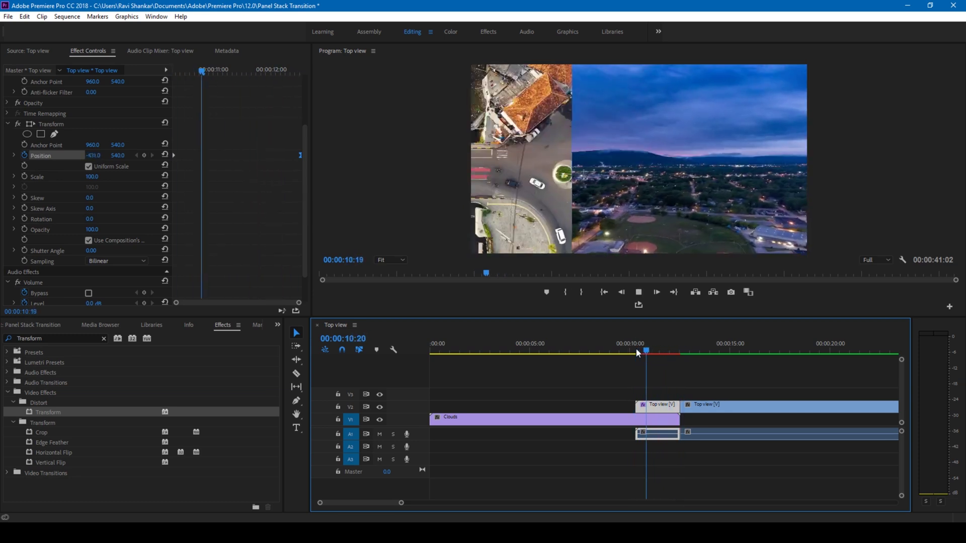
key(space)
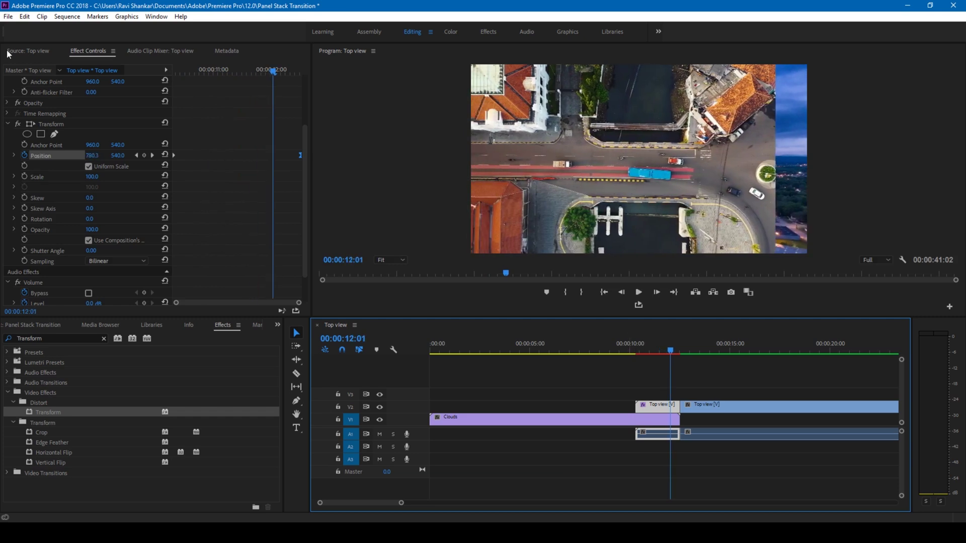
click(14, 156)
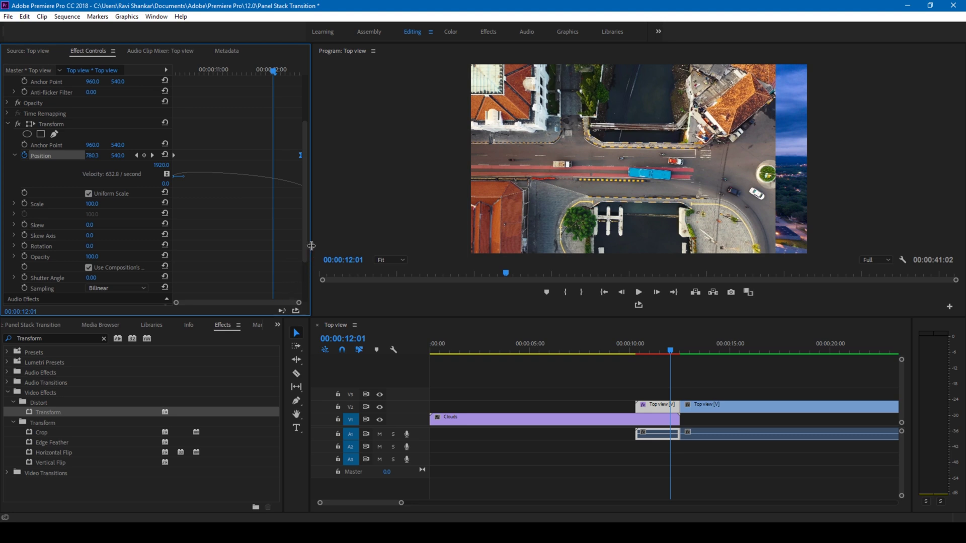
Nudge the last Position keyframe and drag its velocity handle for a strong ease-out, then preview
drag(309, 245, 399, 244)
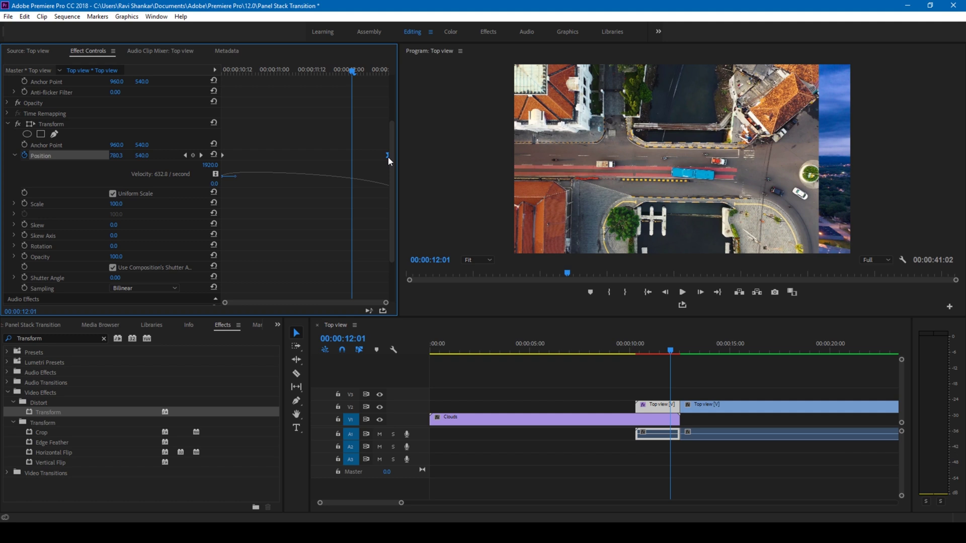
drag(387, 156, 385, 156)
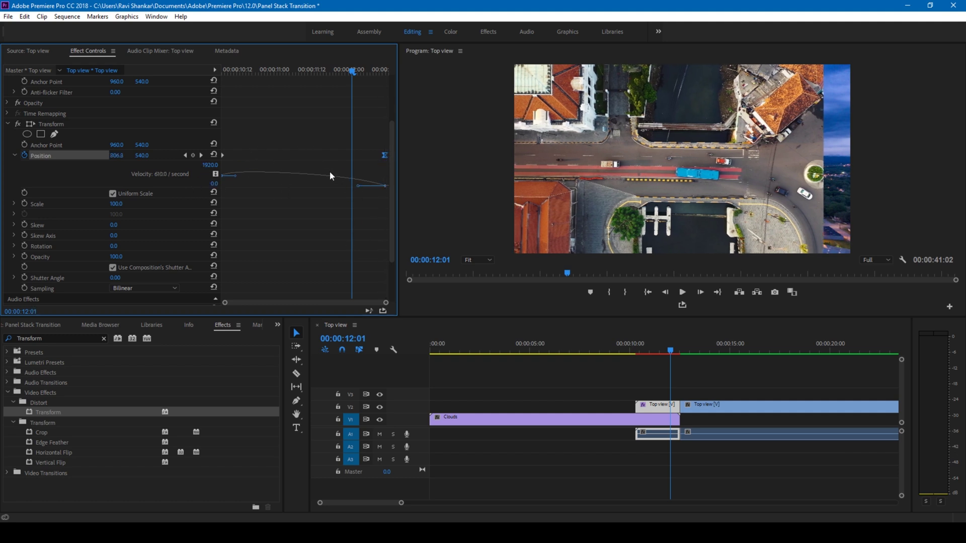
click(359, 188)
drag(358, 186, 256, 190)
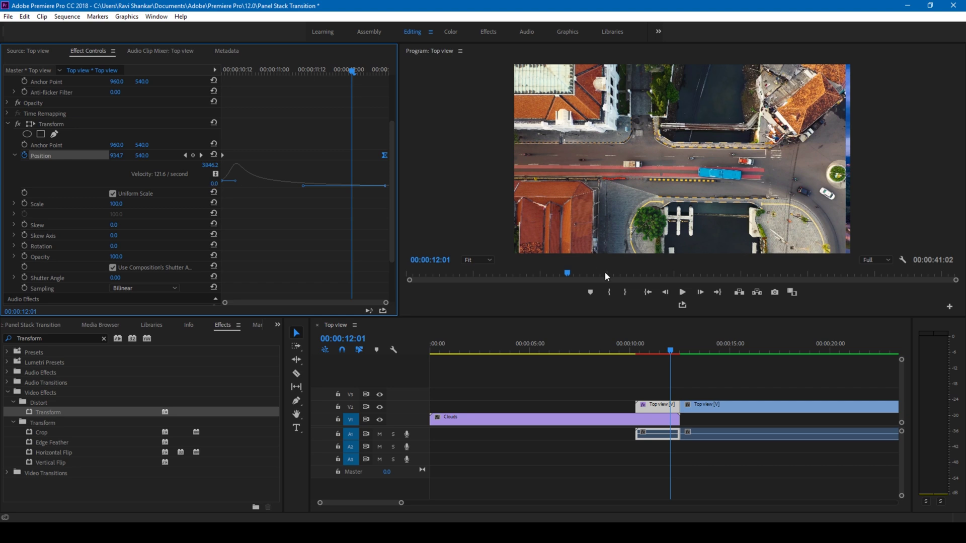
click(632, 344)
key(space)
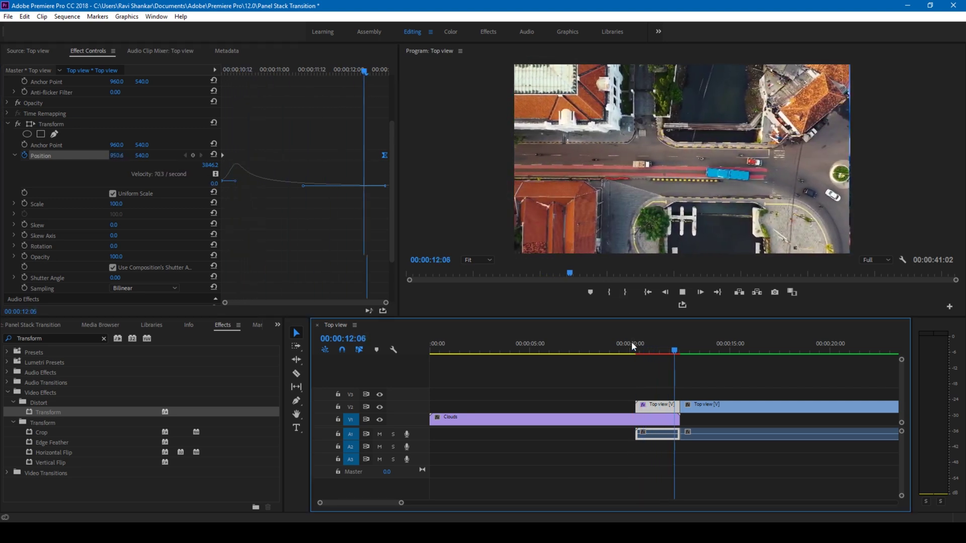
key(space)
key(space)
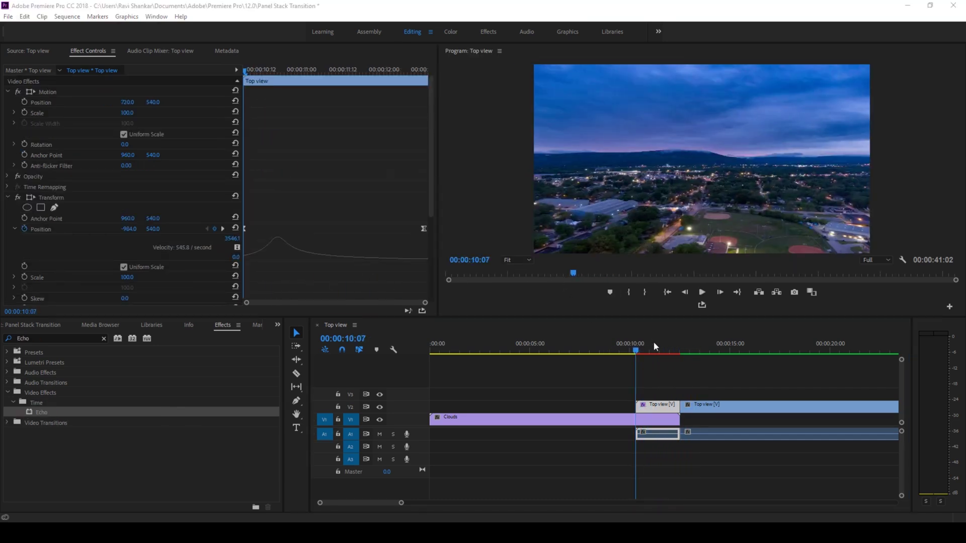
click(636, 350)
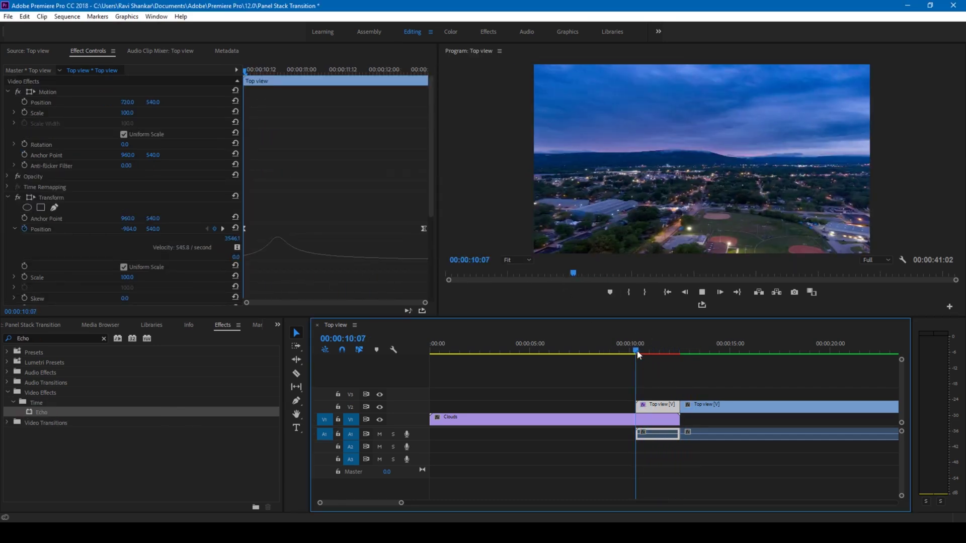
key(space)
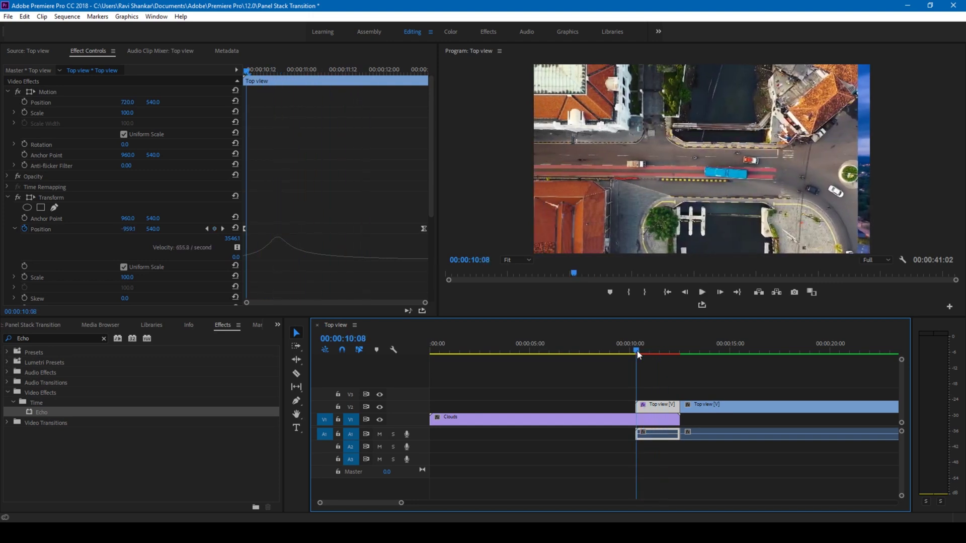
key(space)
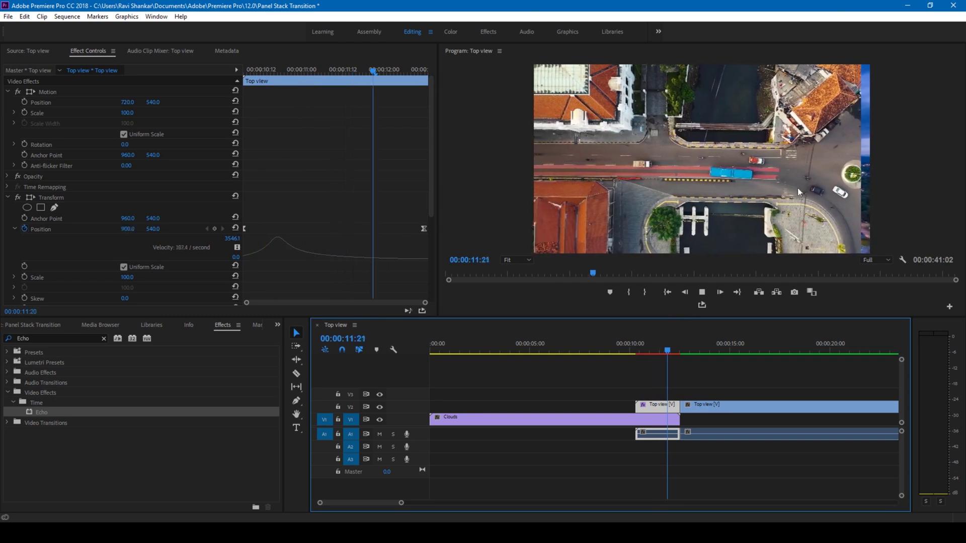
click(640, 349)
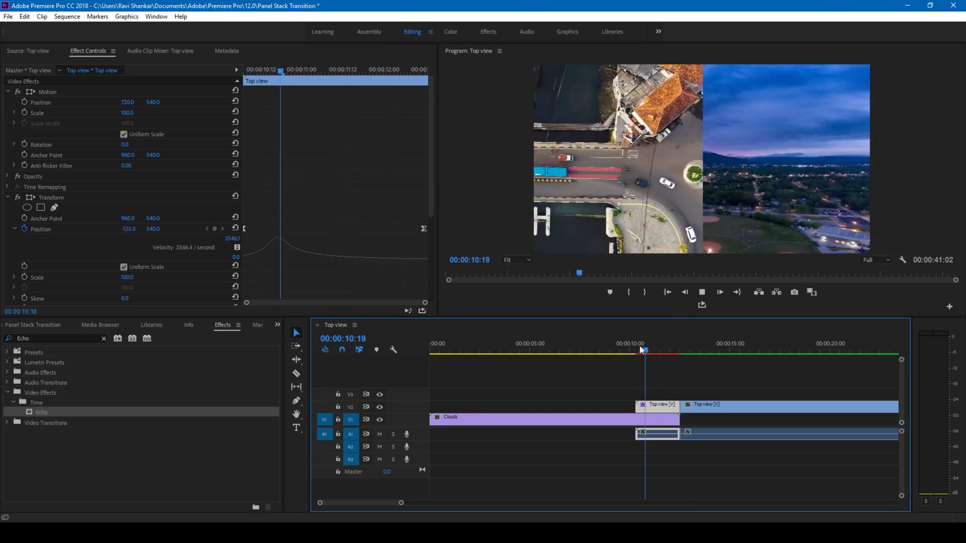
Nest the first Top view piece on V2 into a sequence named 'Panel Stack'
key(space)
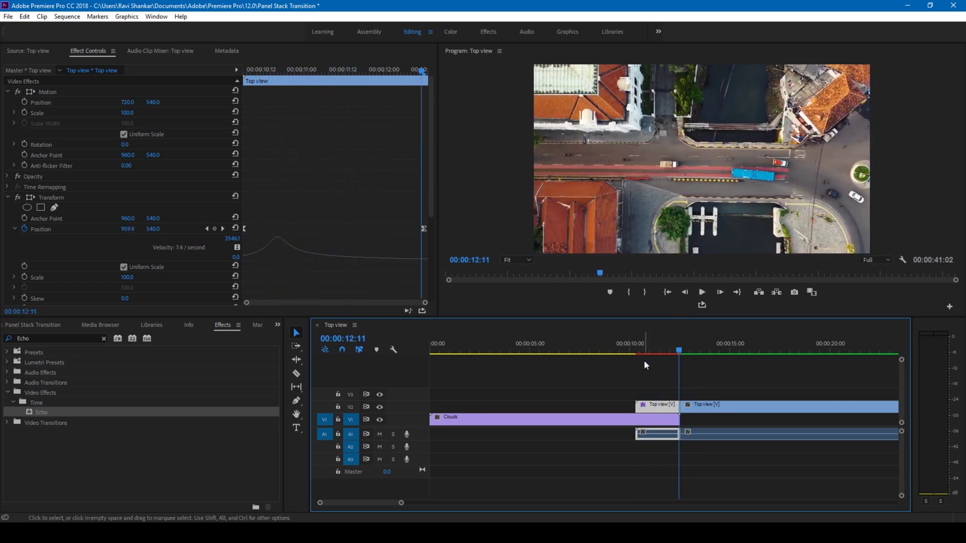
right_click(647, 407)
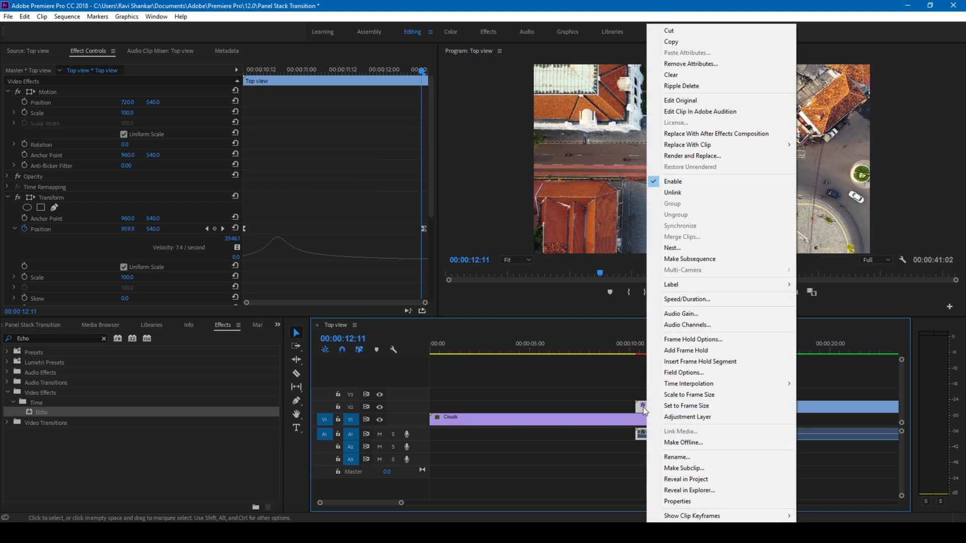
click(671, 249)
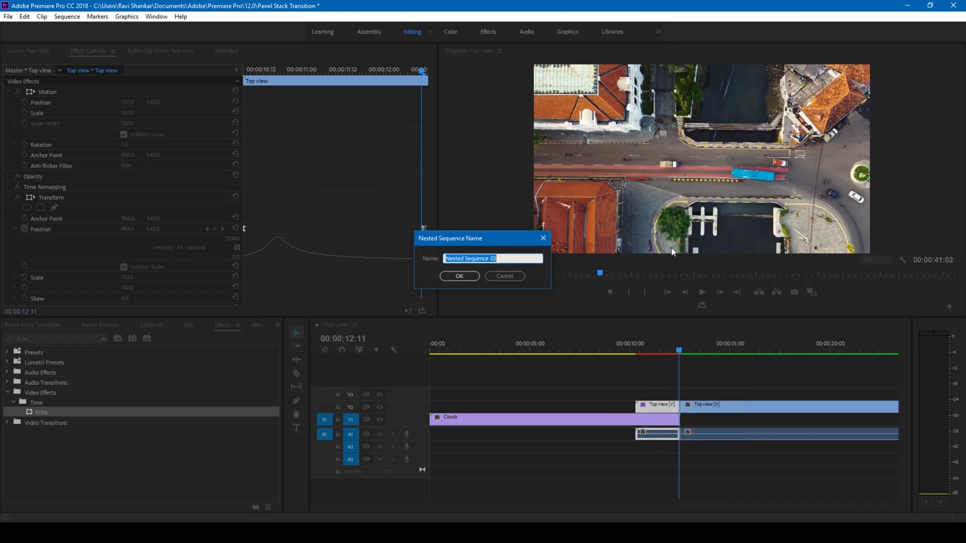
text(Panel Stack)
key(Return)
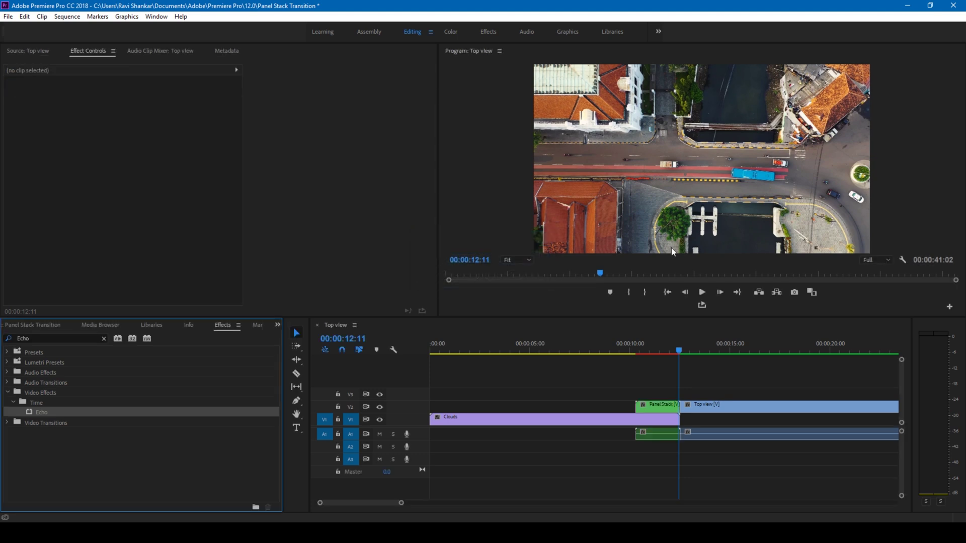
click(647, 346)
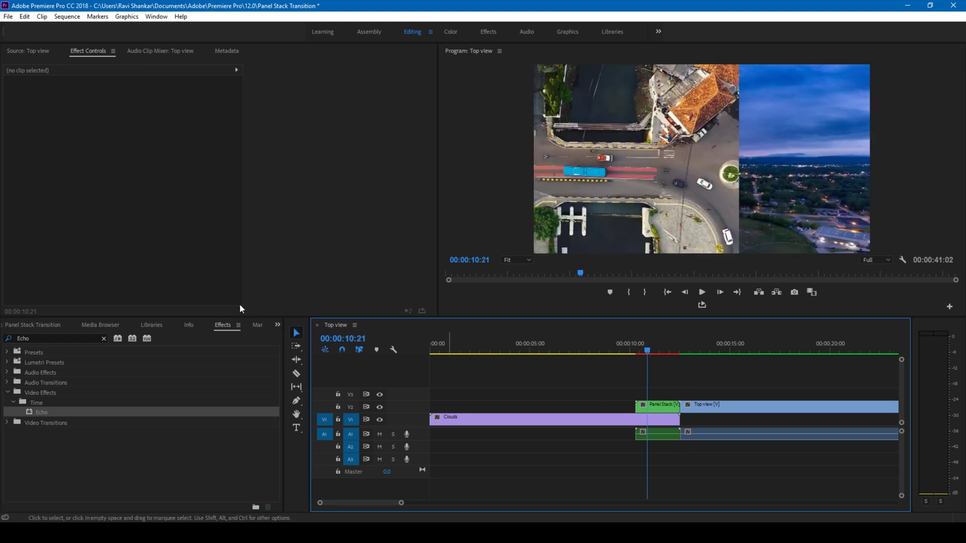
Apply the Echo effect to the Panel Stack clip and scrub the slide to inspect the trail
click(66, 338)
text(Echo)
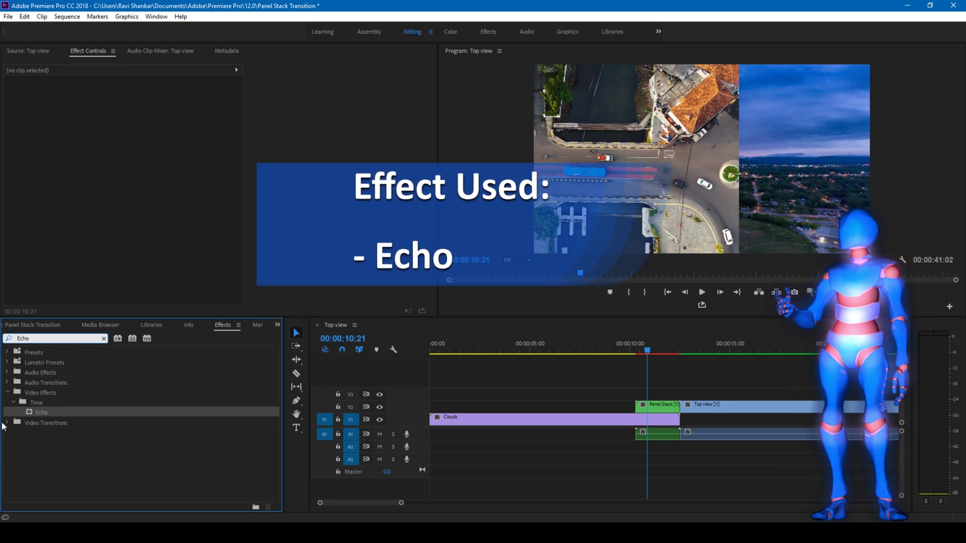
drag(35, 416, 656, 405)
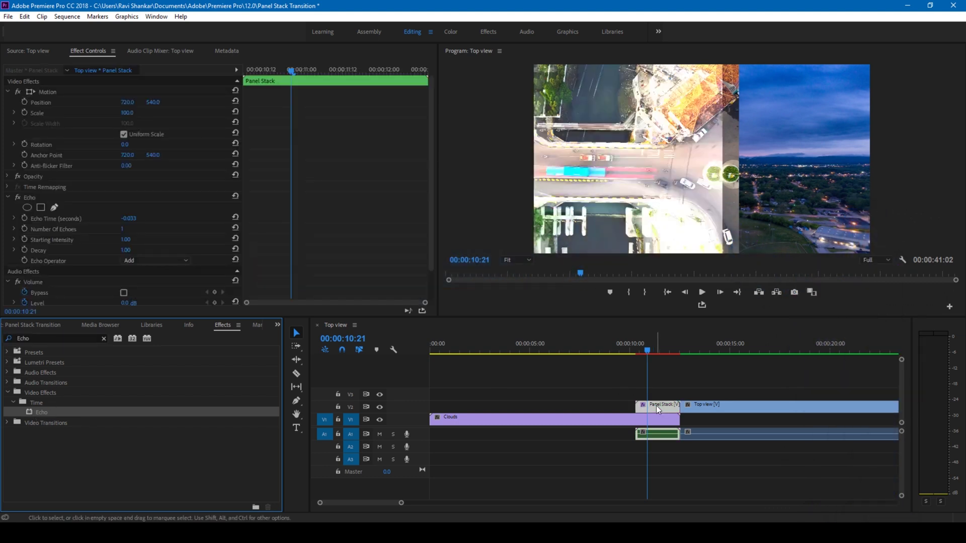
click(637, 351)
key(space)
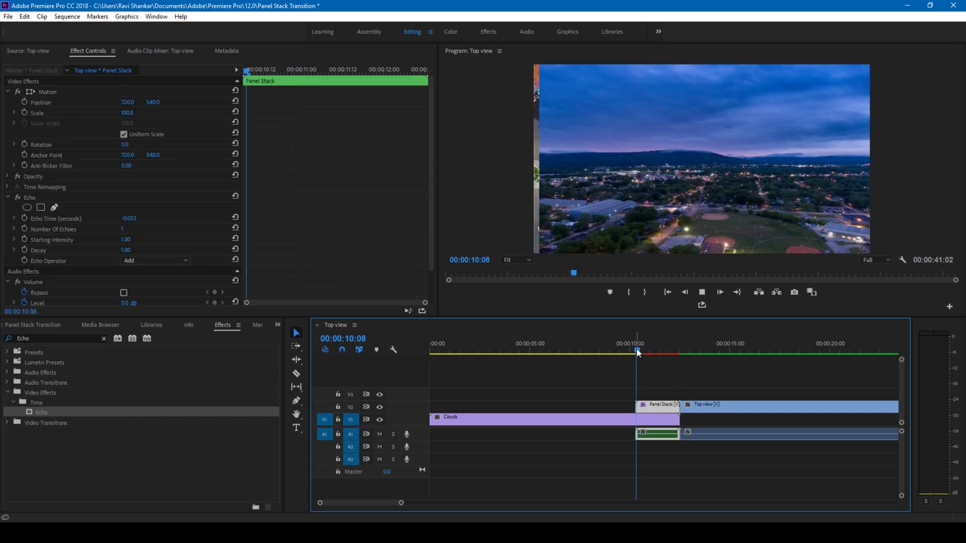
drag(636, 349, 666, 355)
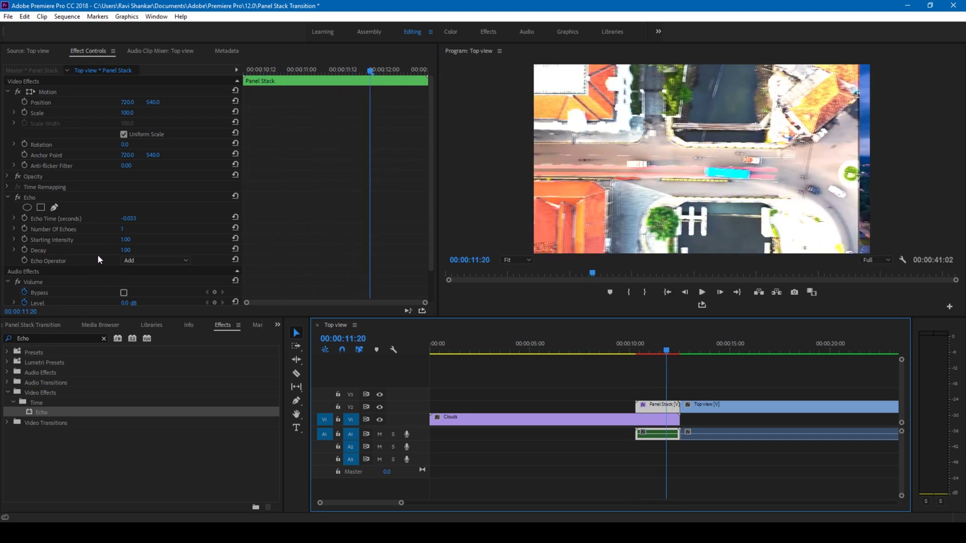
scroll(97, 259, down, 2)
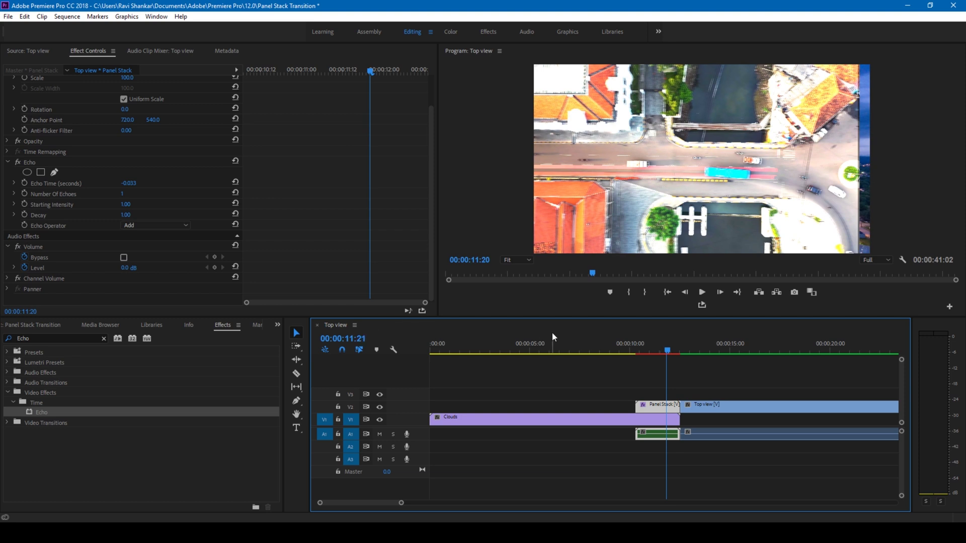
key(Down)
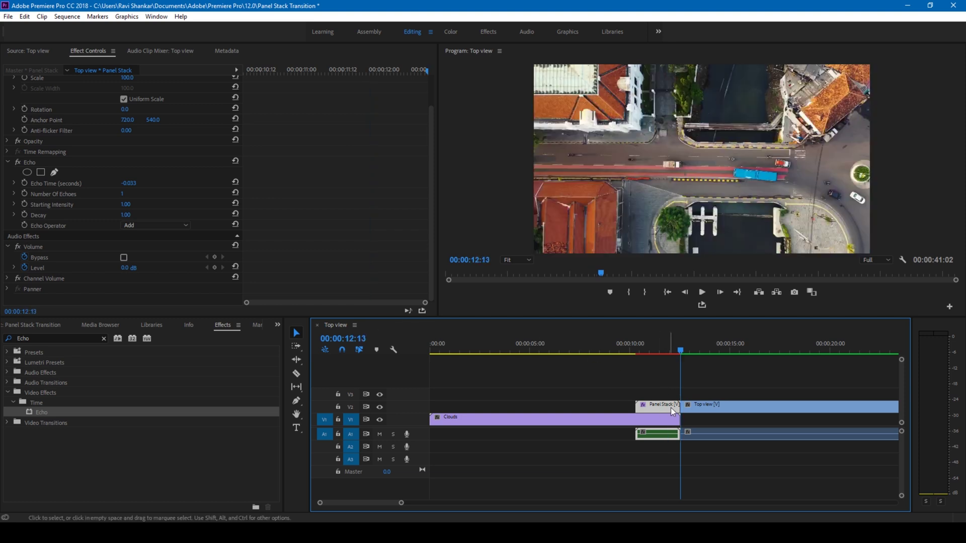
Keyframe Echo Time at 0 at the Panel Stack clip end and -0.1 at its start
click(24, 182)
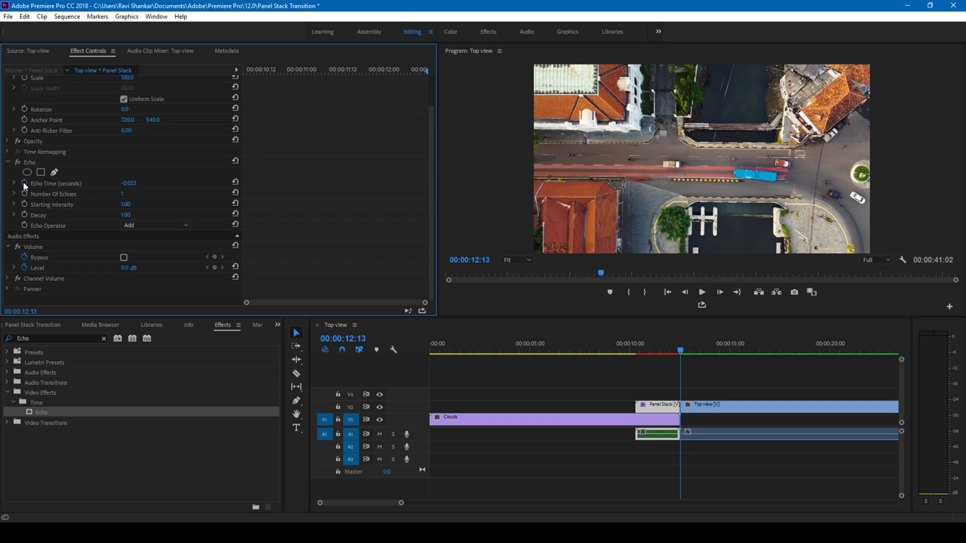
click(132, 183)
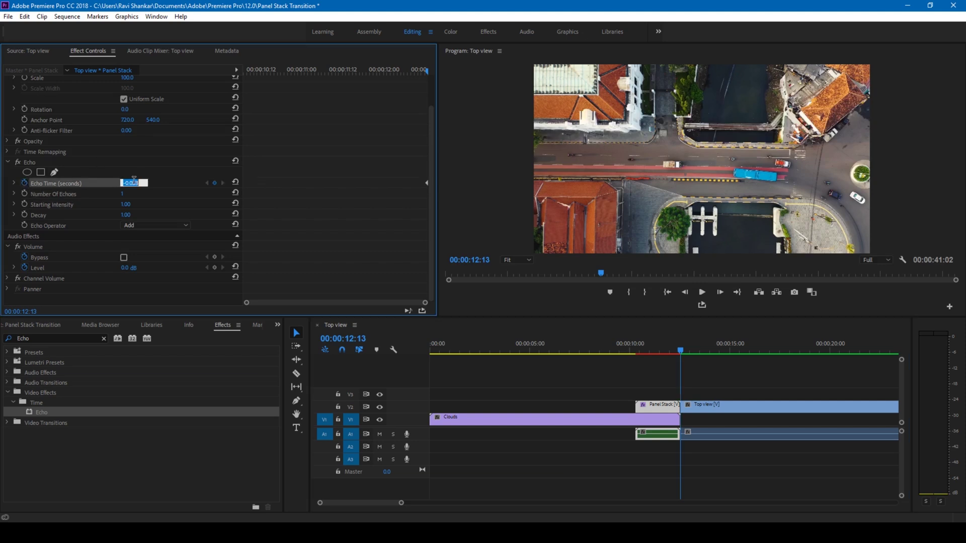
text(0)
key(Return)
key(Up)
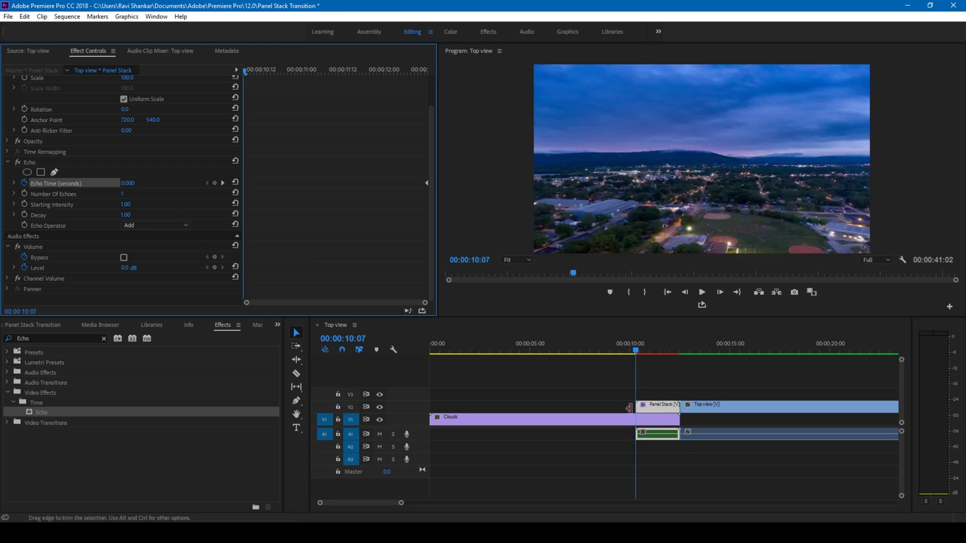
click(133, 182)
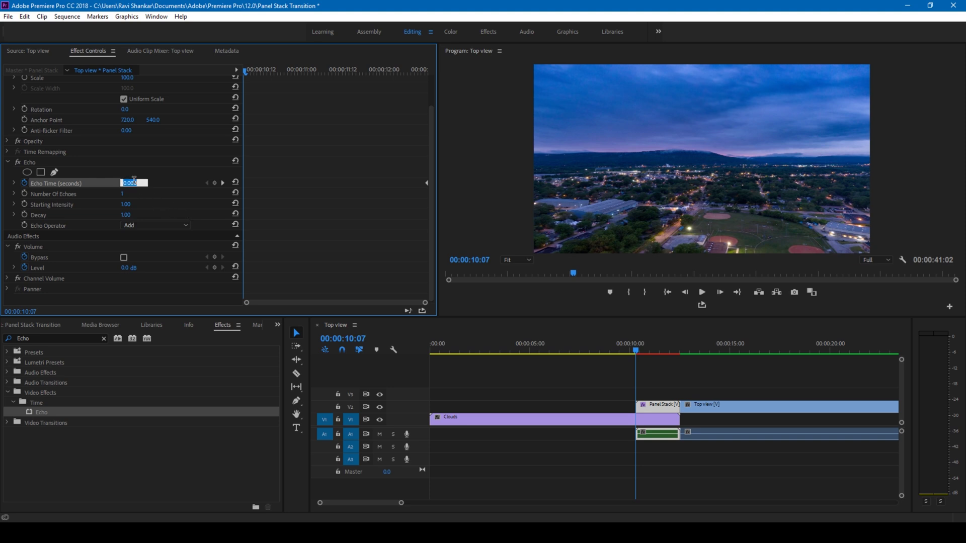
text(-0.1)
key(Return)
Set Number Of Echoes to 5 and play the transition
click(123, 194)
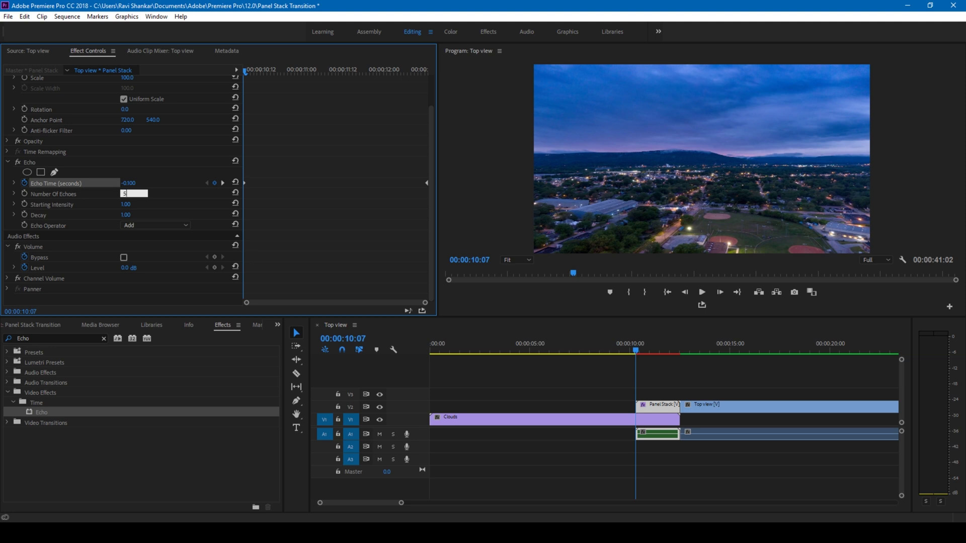
key(Return)
key(space)
key(space)
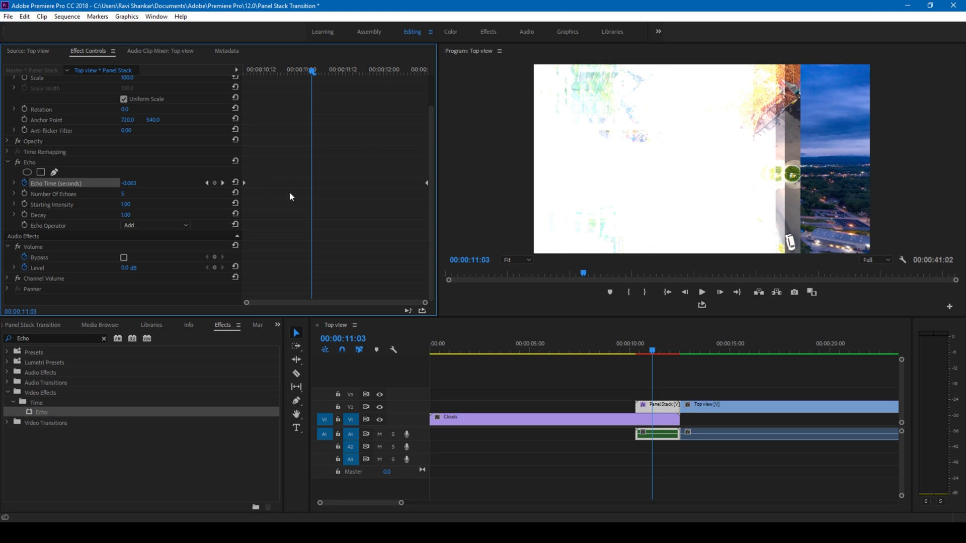
Set the Echo Operator to Composite In Back and replay the transition from about 10:00
click(127, 226)
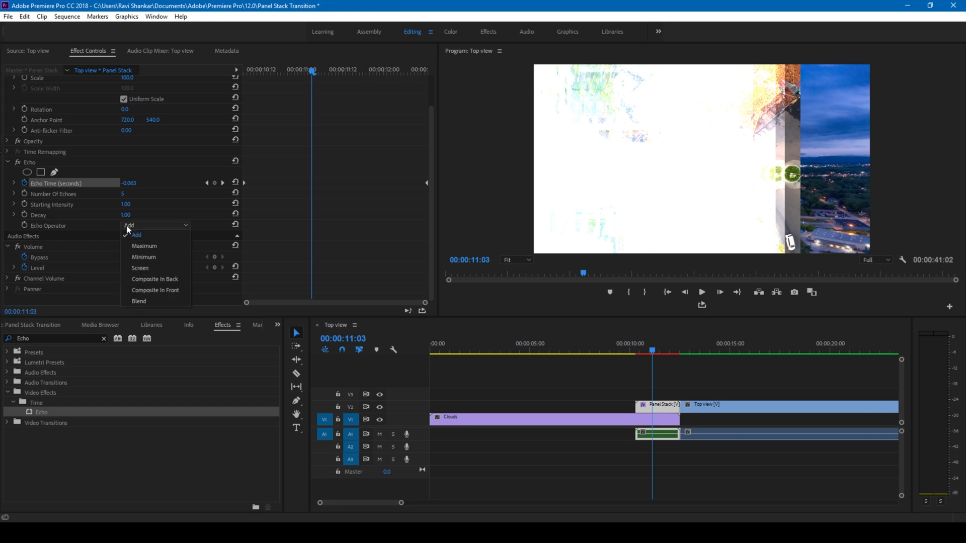
click(146, 278)
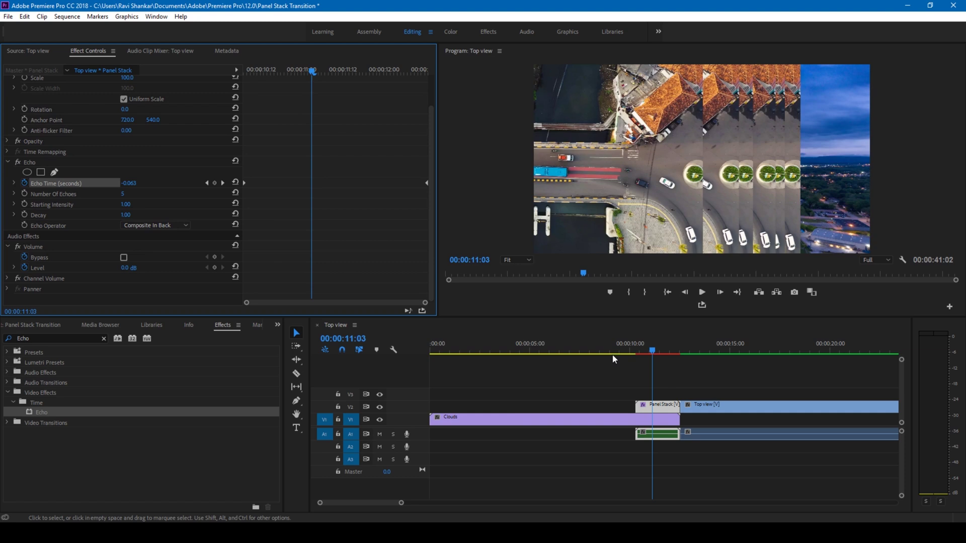
click(630, 351)
key(space)
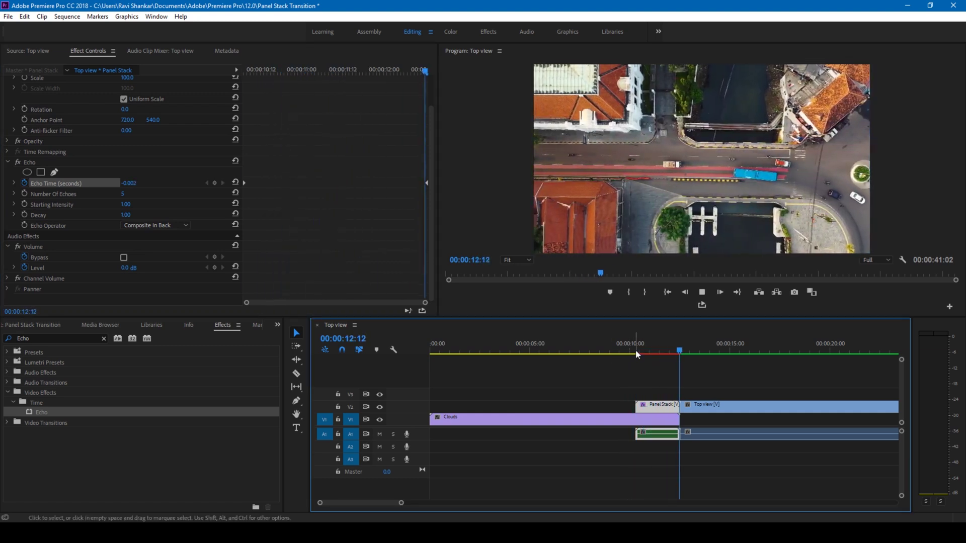
click(635, 351)
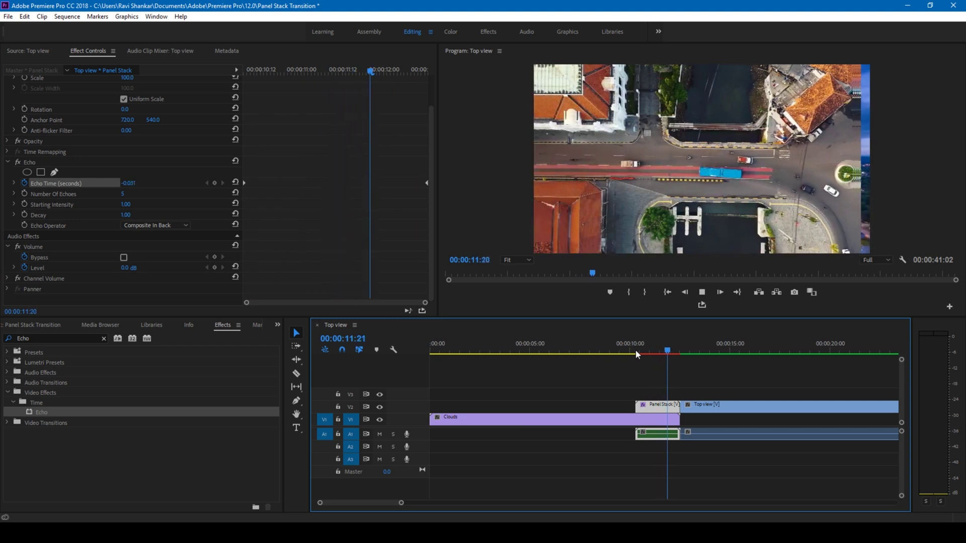
click(636, 350)
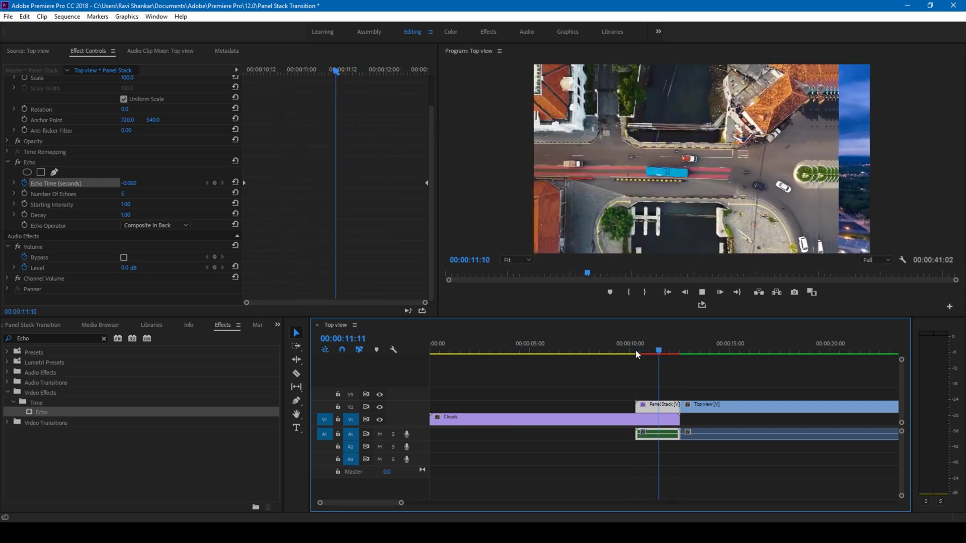
click(637, 352)
key(space)
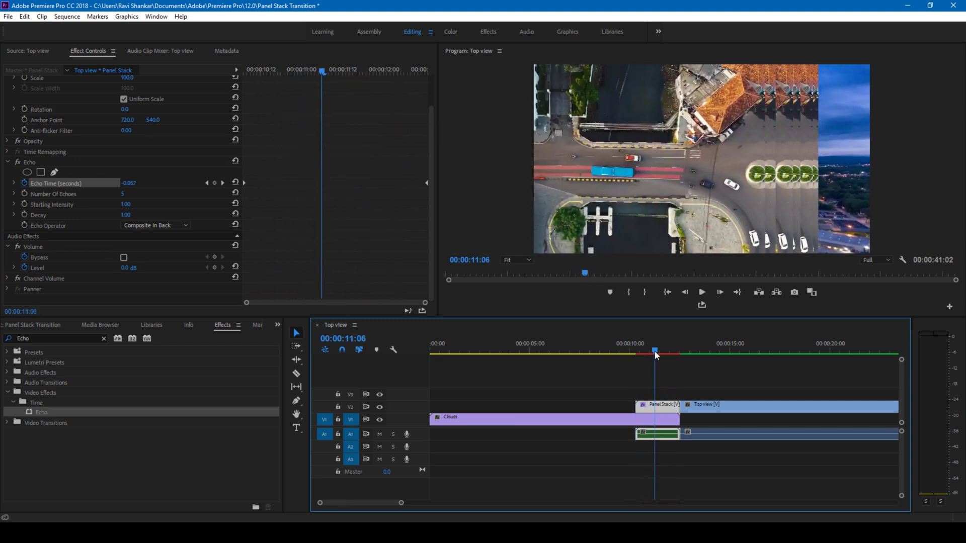
key(space)
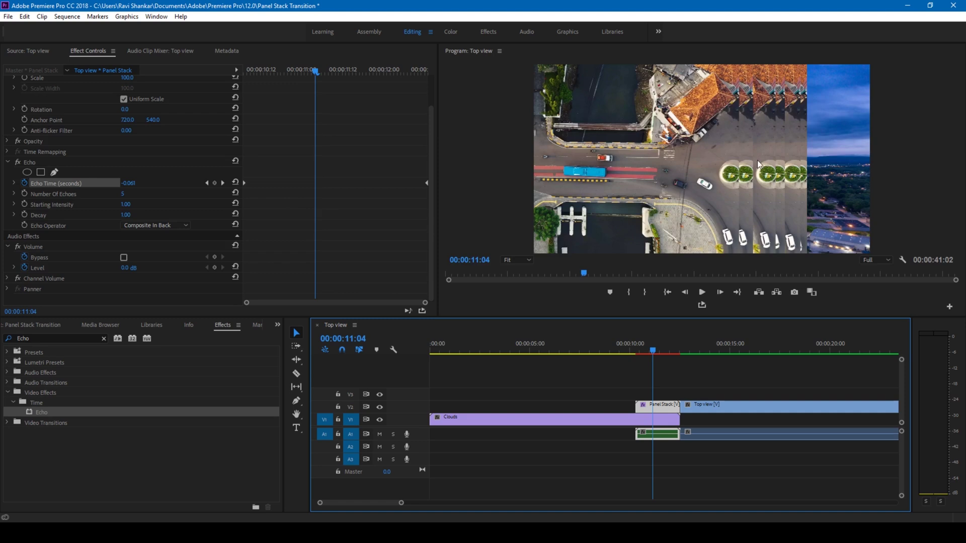
click(45, 338)
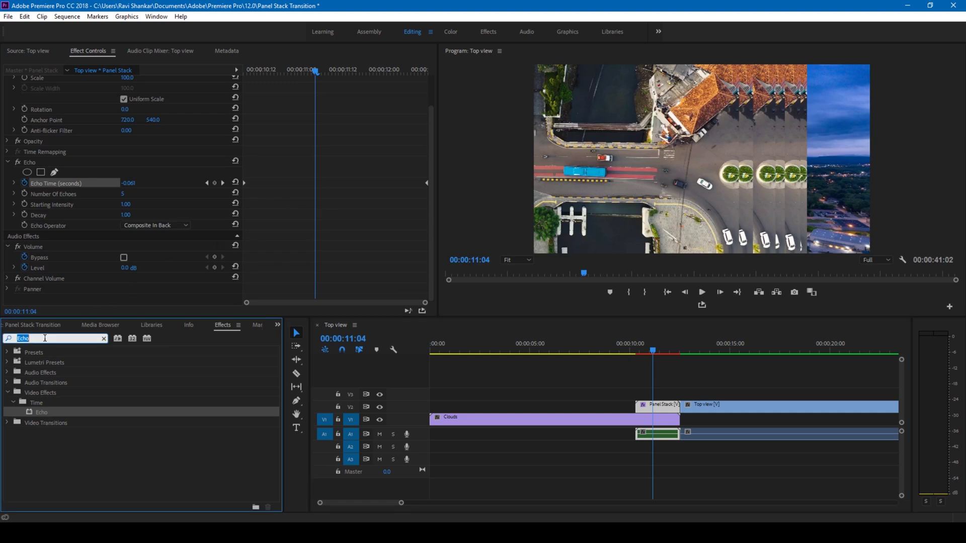
Apply Radial Shadow to the Panel Stack clip and drag it above Echo in Effect Controls
text(Radial shadow)
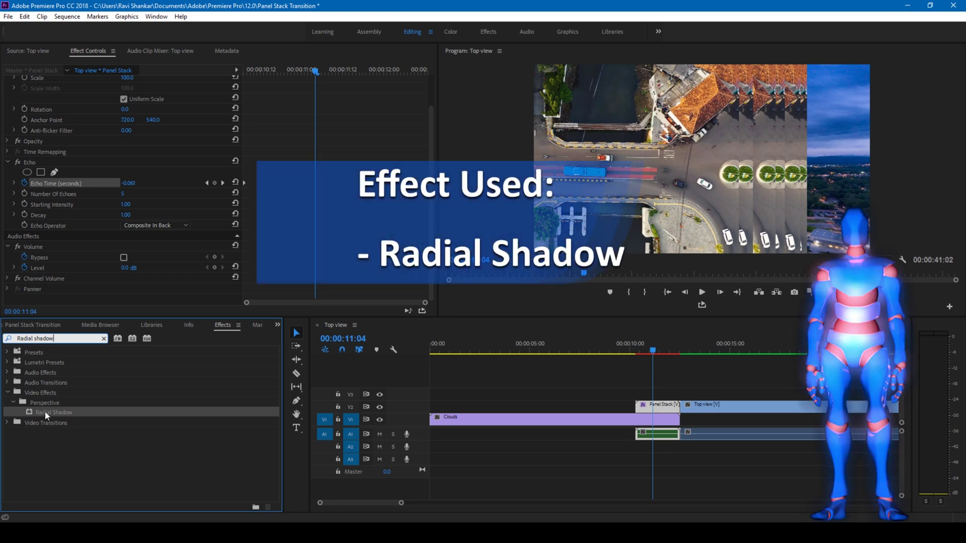
drag(18, 417, 651, 408)
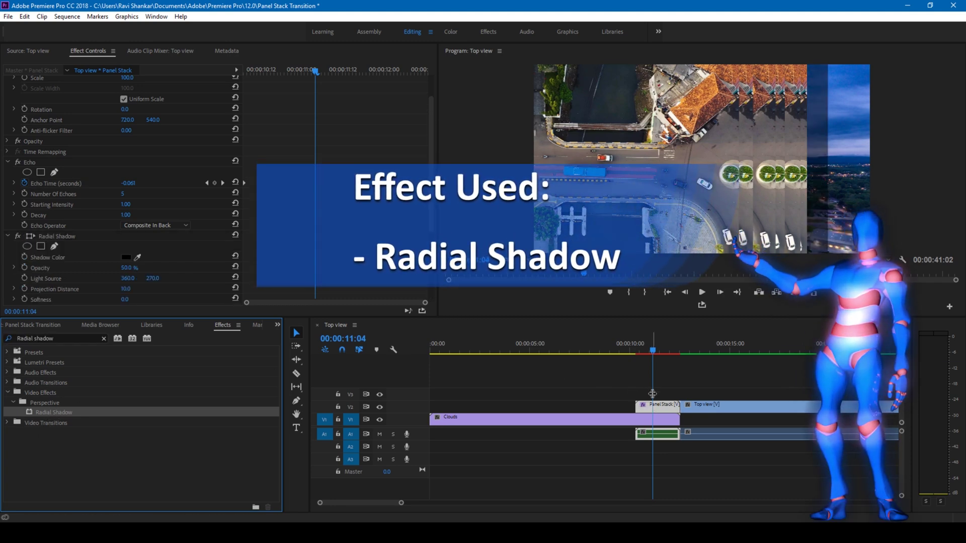
scroll(140, 218, down, 2)
scroll(140, 222, up, 3)
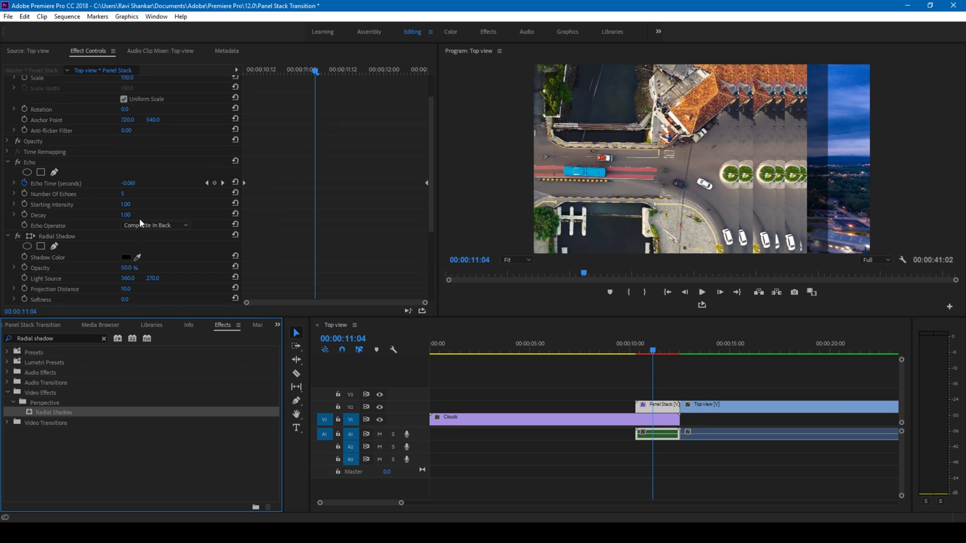
click(55, 246)
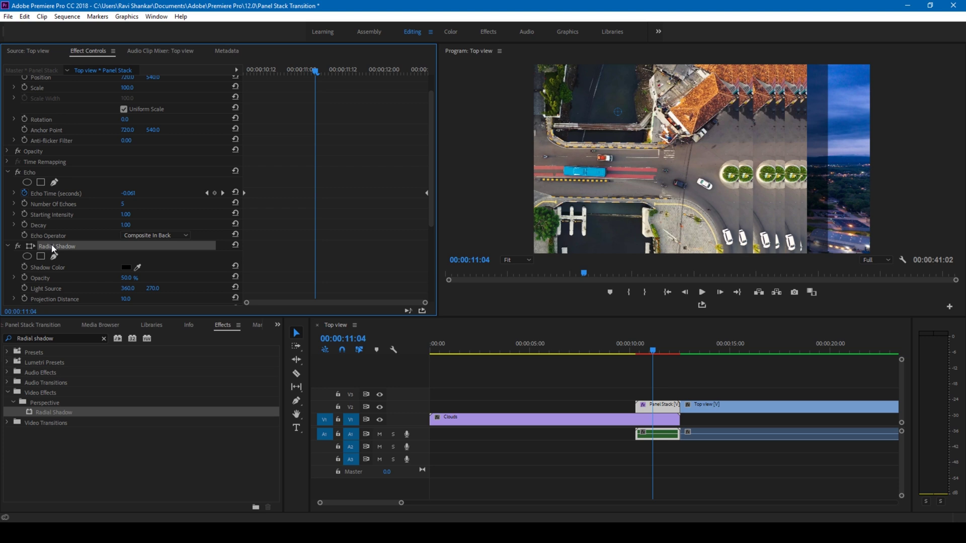
drag(52, 246, 45, 172)
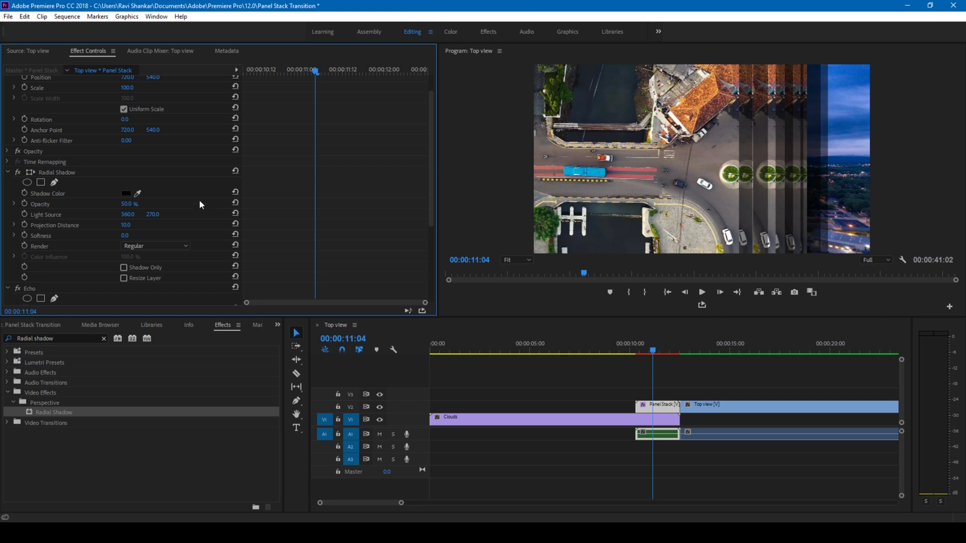
Set the Panel Stack's Radial Shadow opacity to 25% (after trying 20%) and projection distance to 5.0
click(134, 203)
text(20)
key(Return)
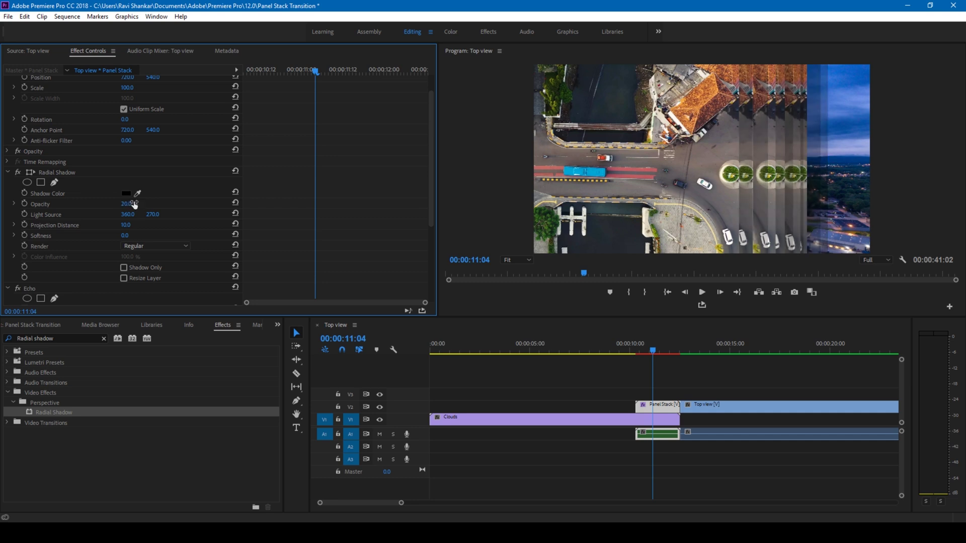
click(134, 203)
text(25)
key(Return)
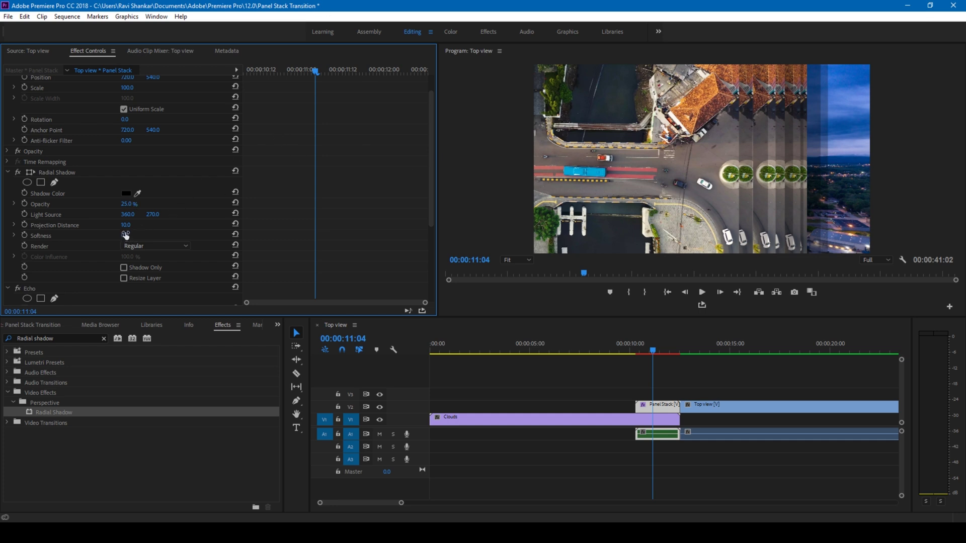
click(127, 225)
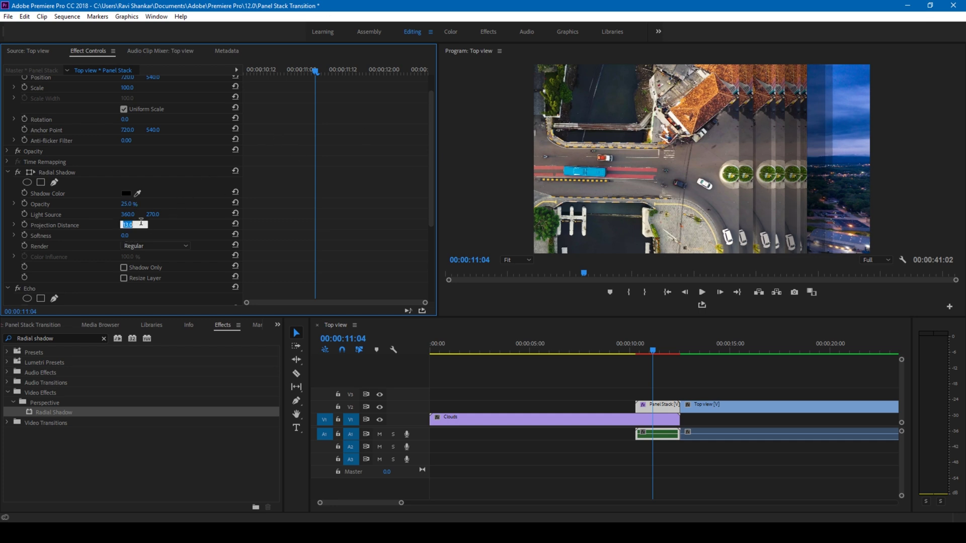
text(5)
key(Return)
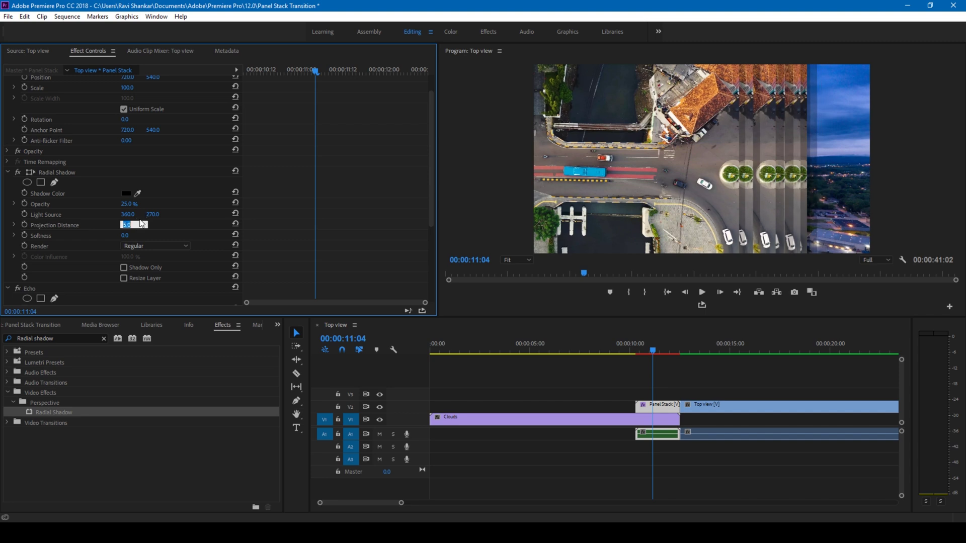
click(168, 228)
click(637, 351)
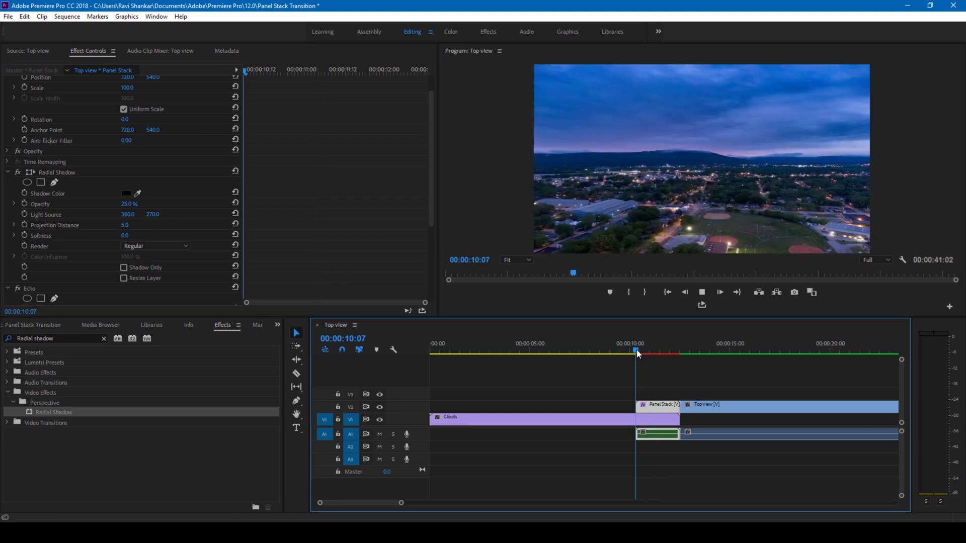
key(space)
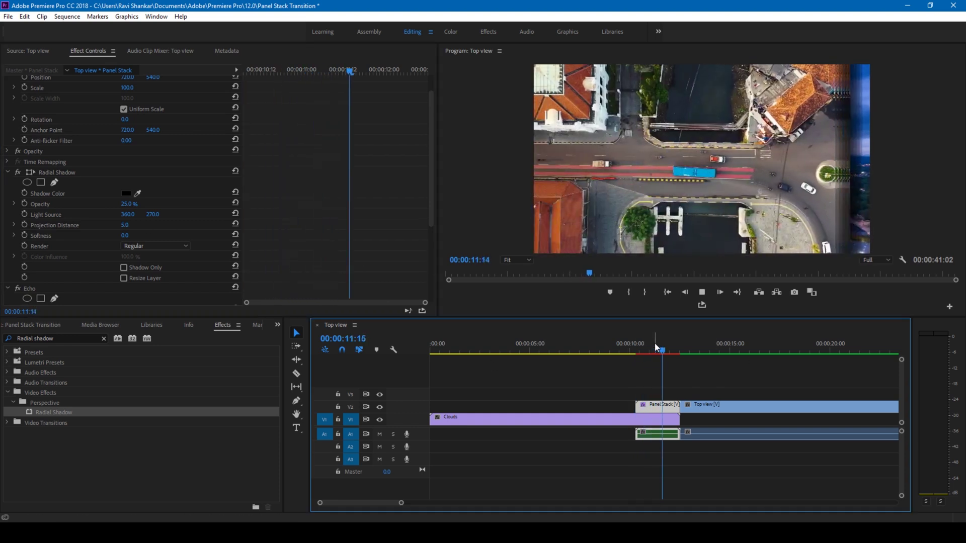
click(641, 349)
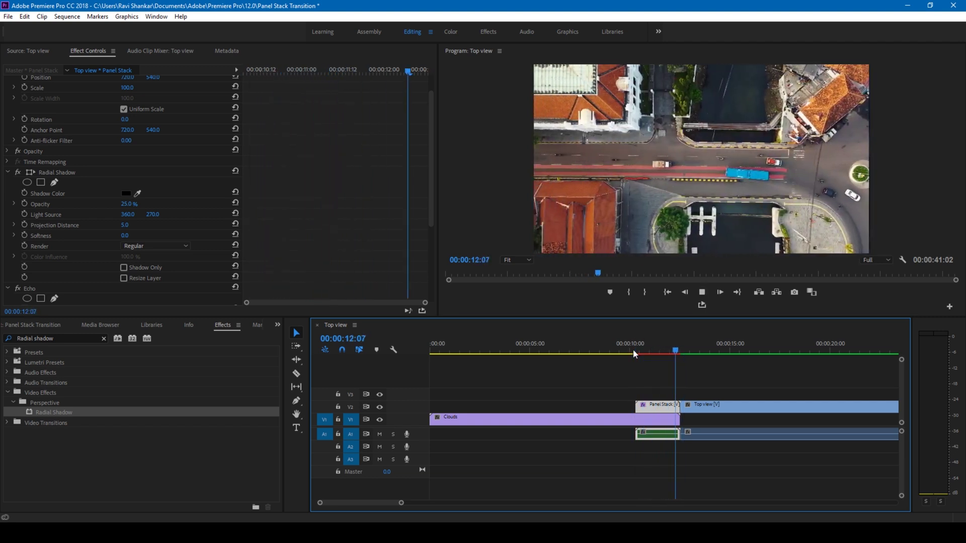
click(634, 351)
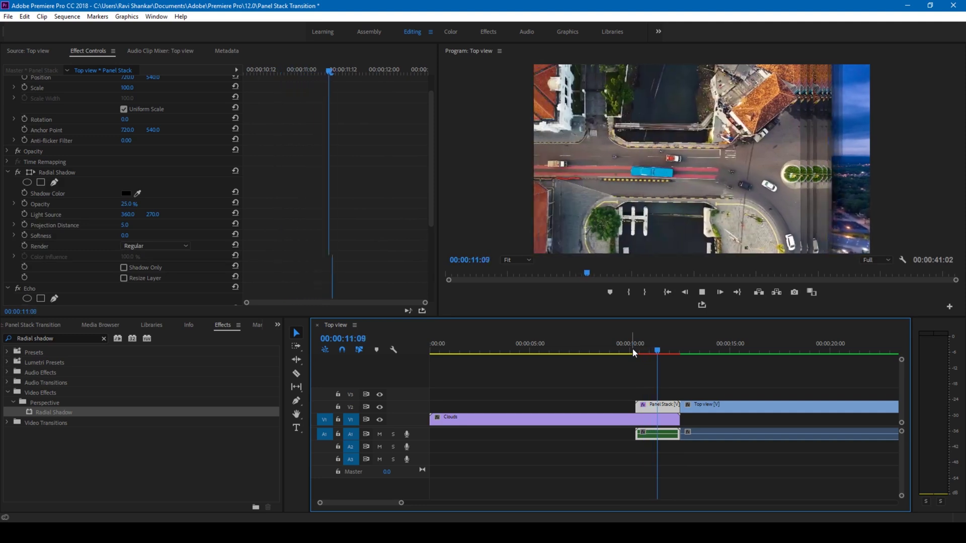
click(588, 352)
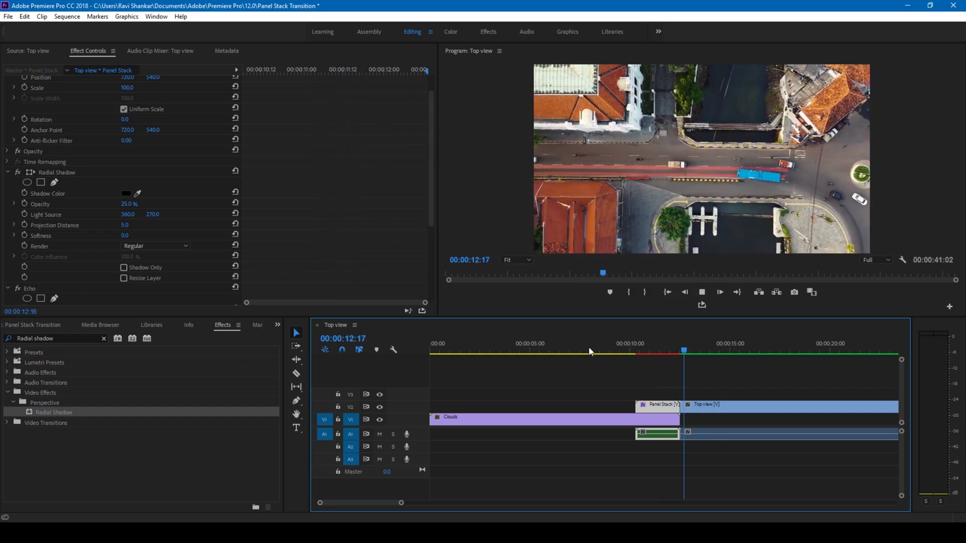
click(589, 352)
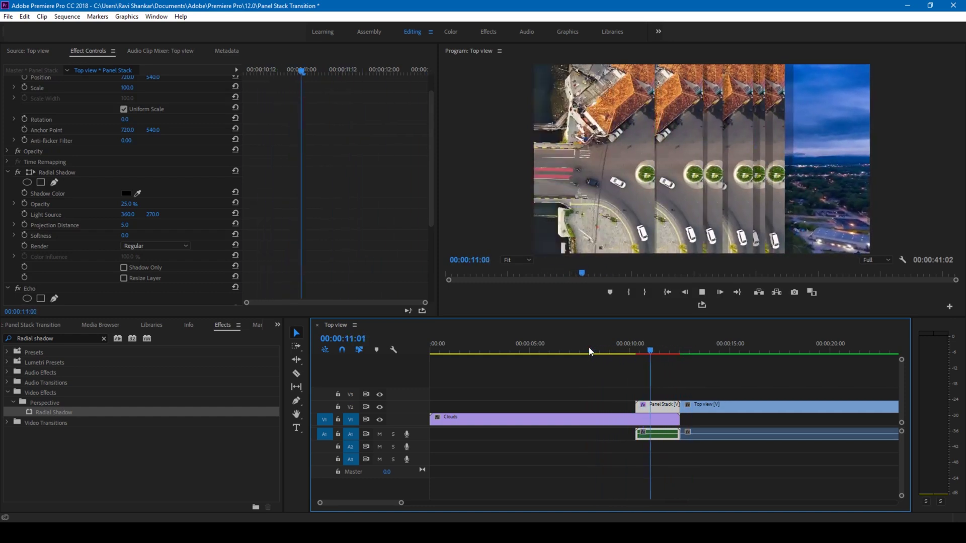
click(589, 351)
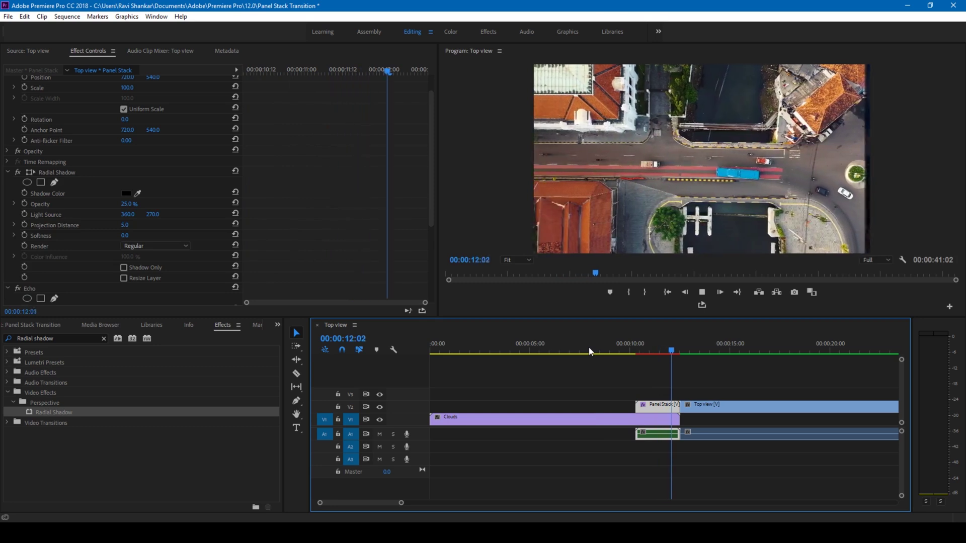
click(589, 351)
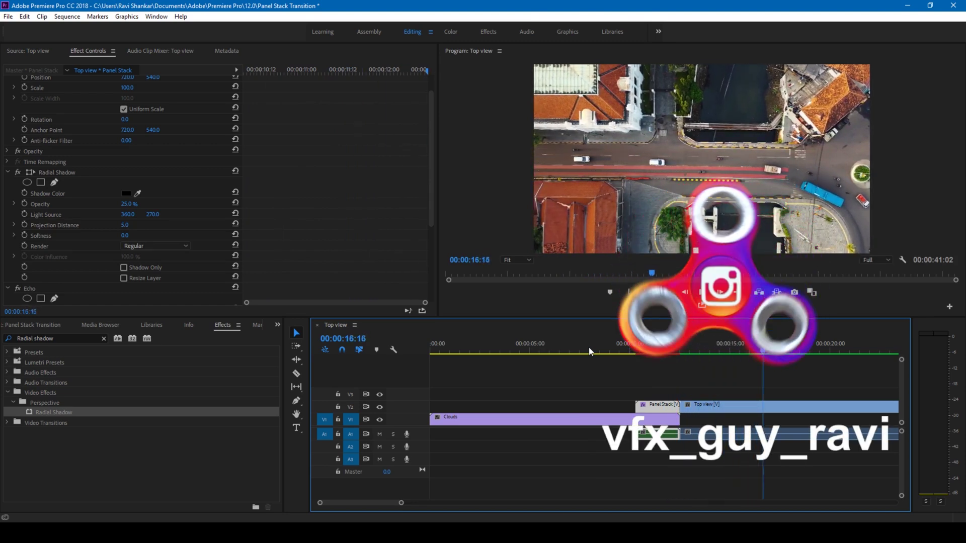
click(589, 350)
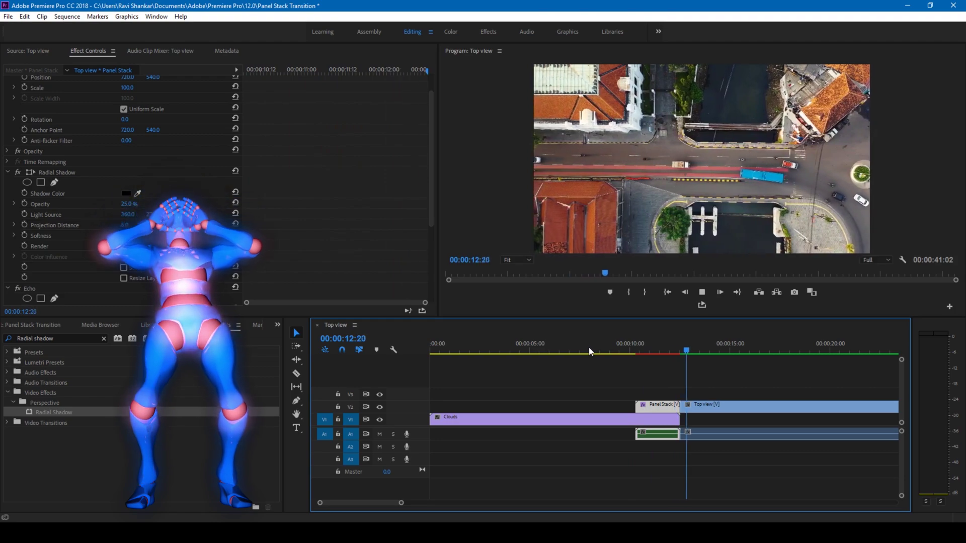
click(590, 351)
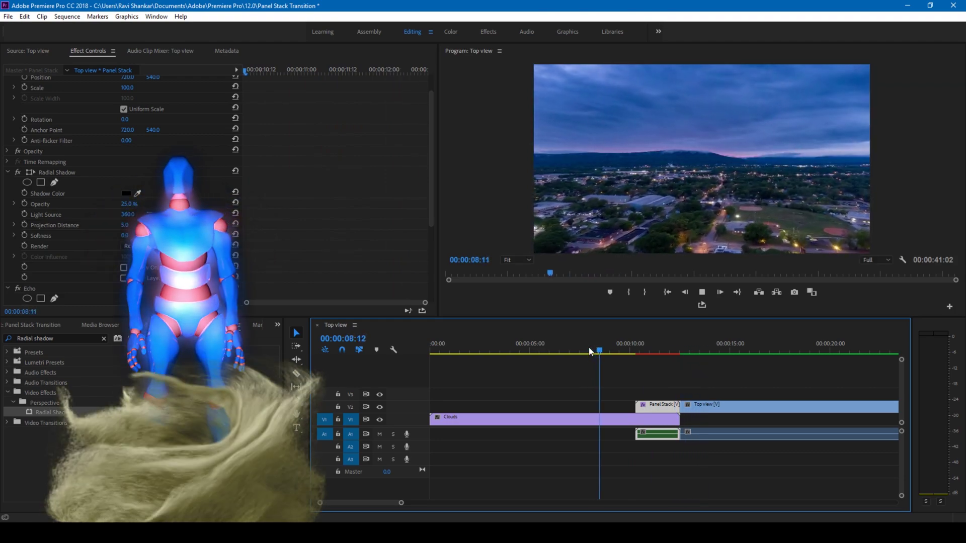